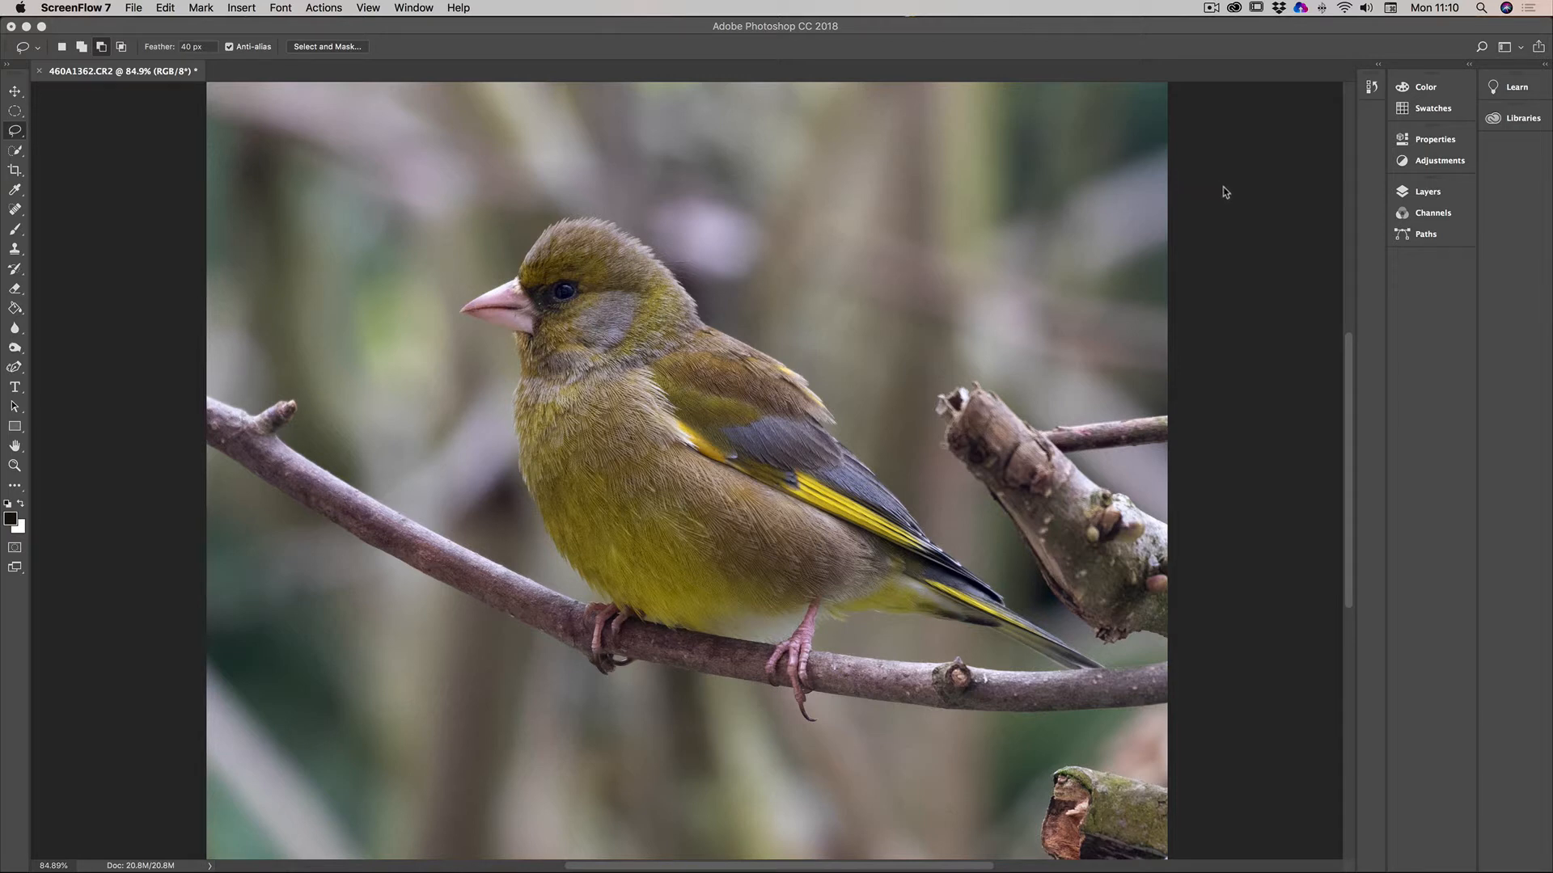
# Create a new empty layer above the Background layer
pyautogui.click(1402, 194)
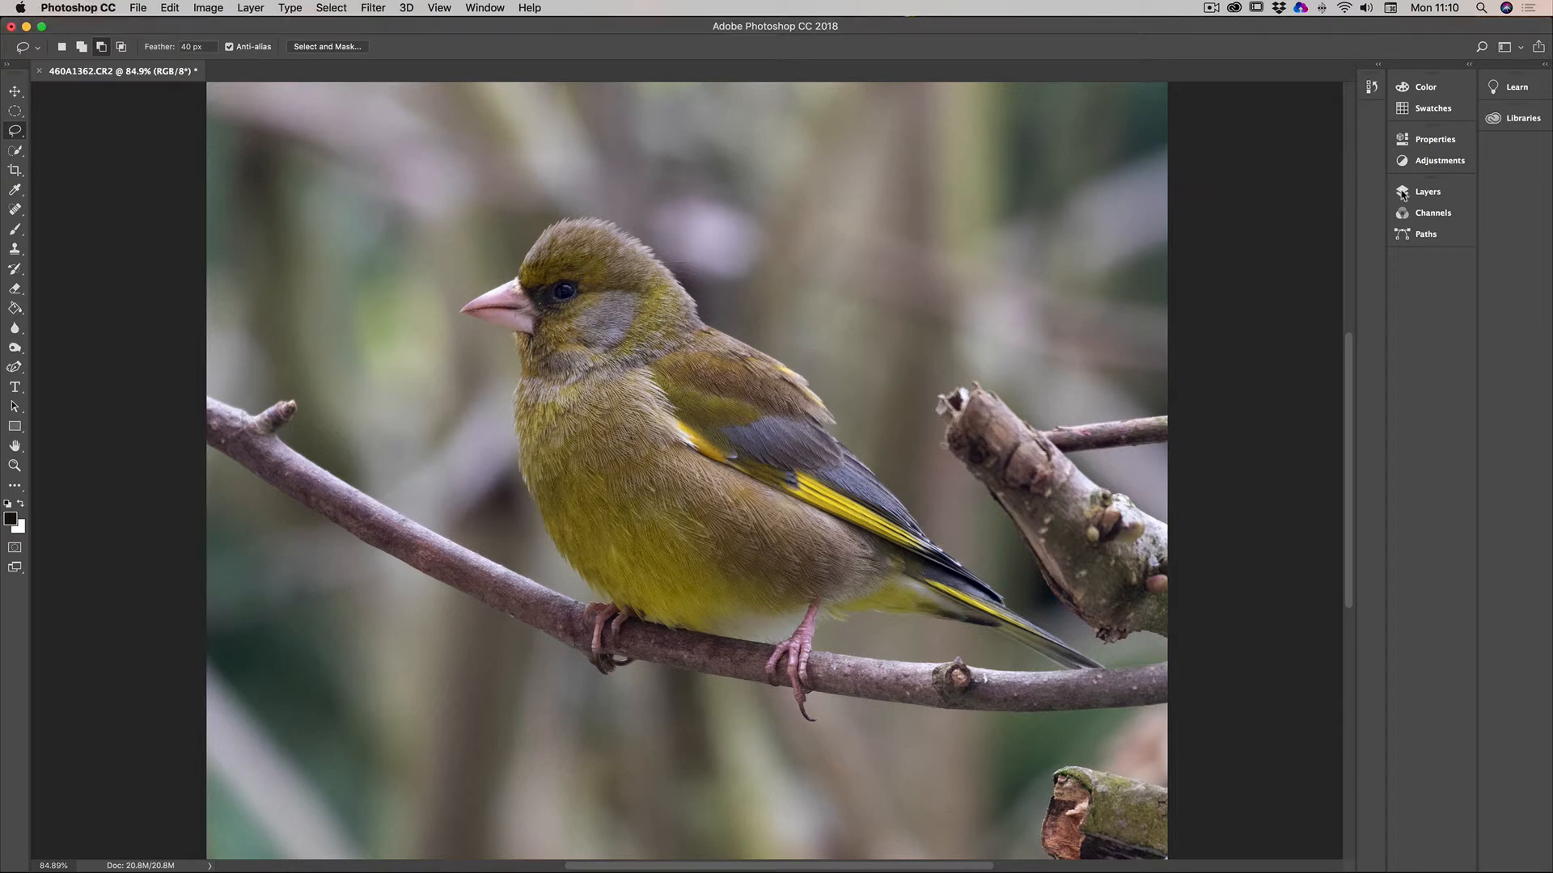
pyautogui.click(1402, 194)
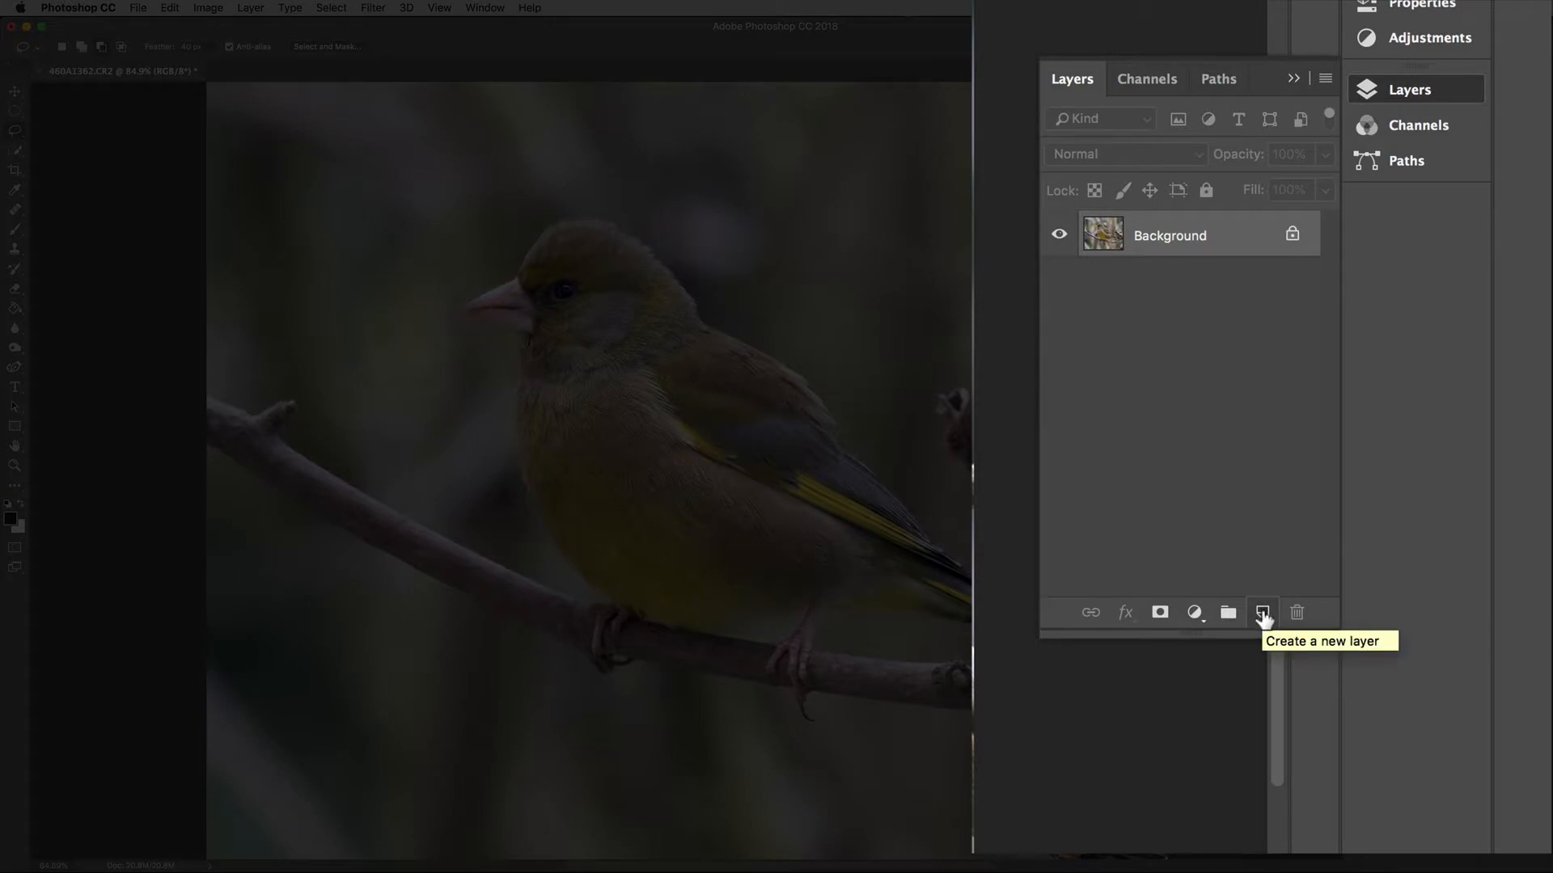
pyautogui.click(1262, 613)
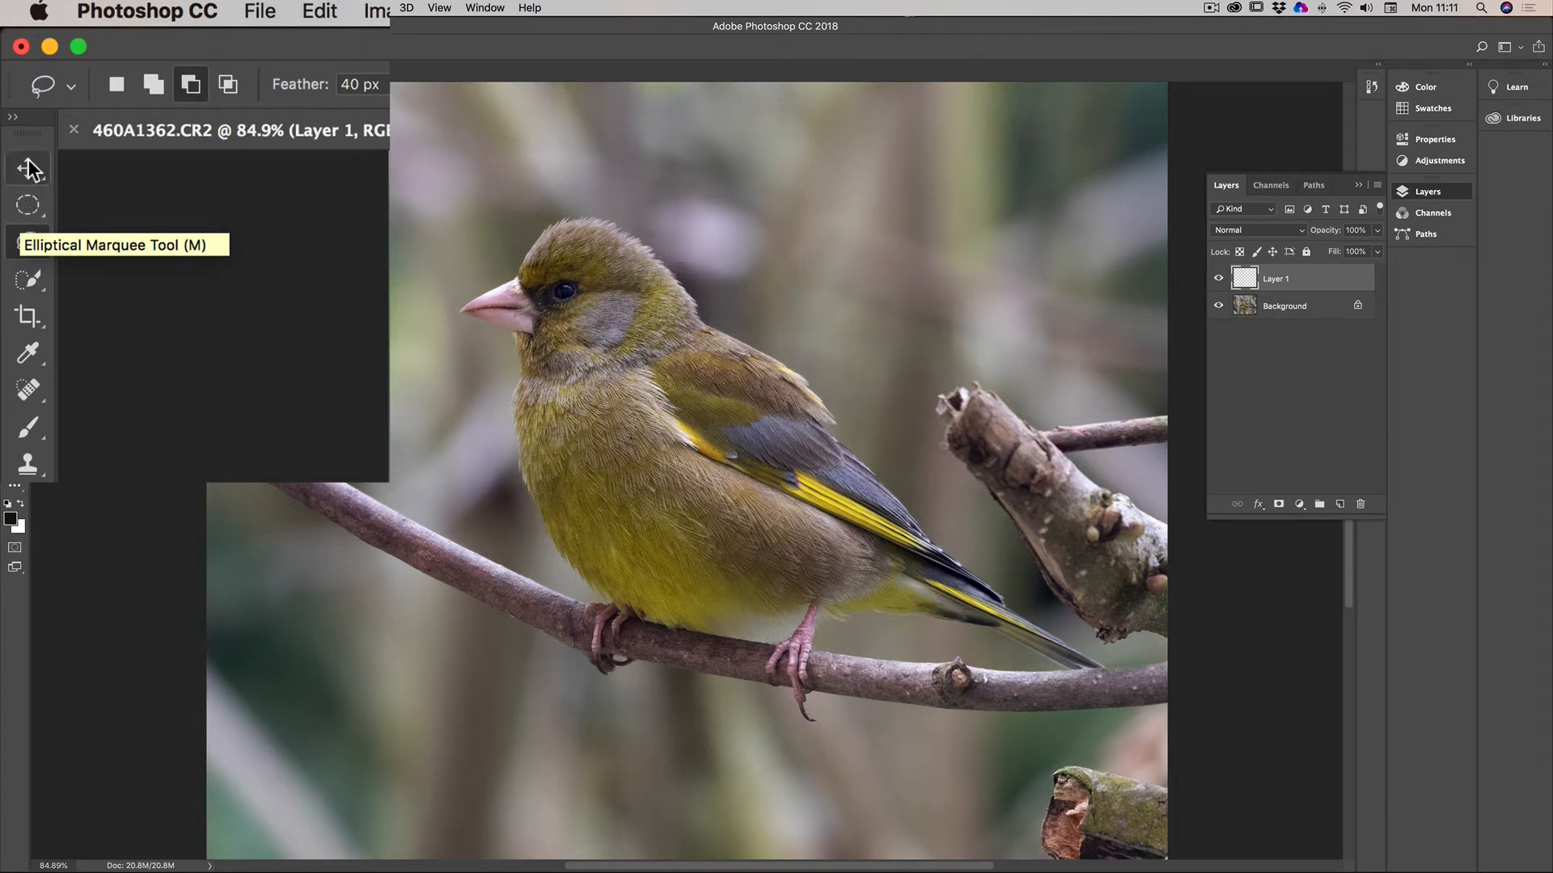
# Activate the Elliptical Marquee tool and set its feather to 0 px
pyautogui.click(24, 208)
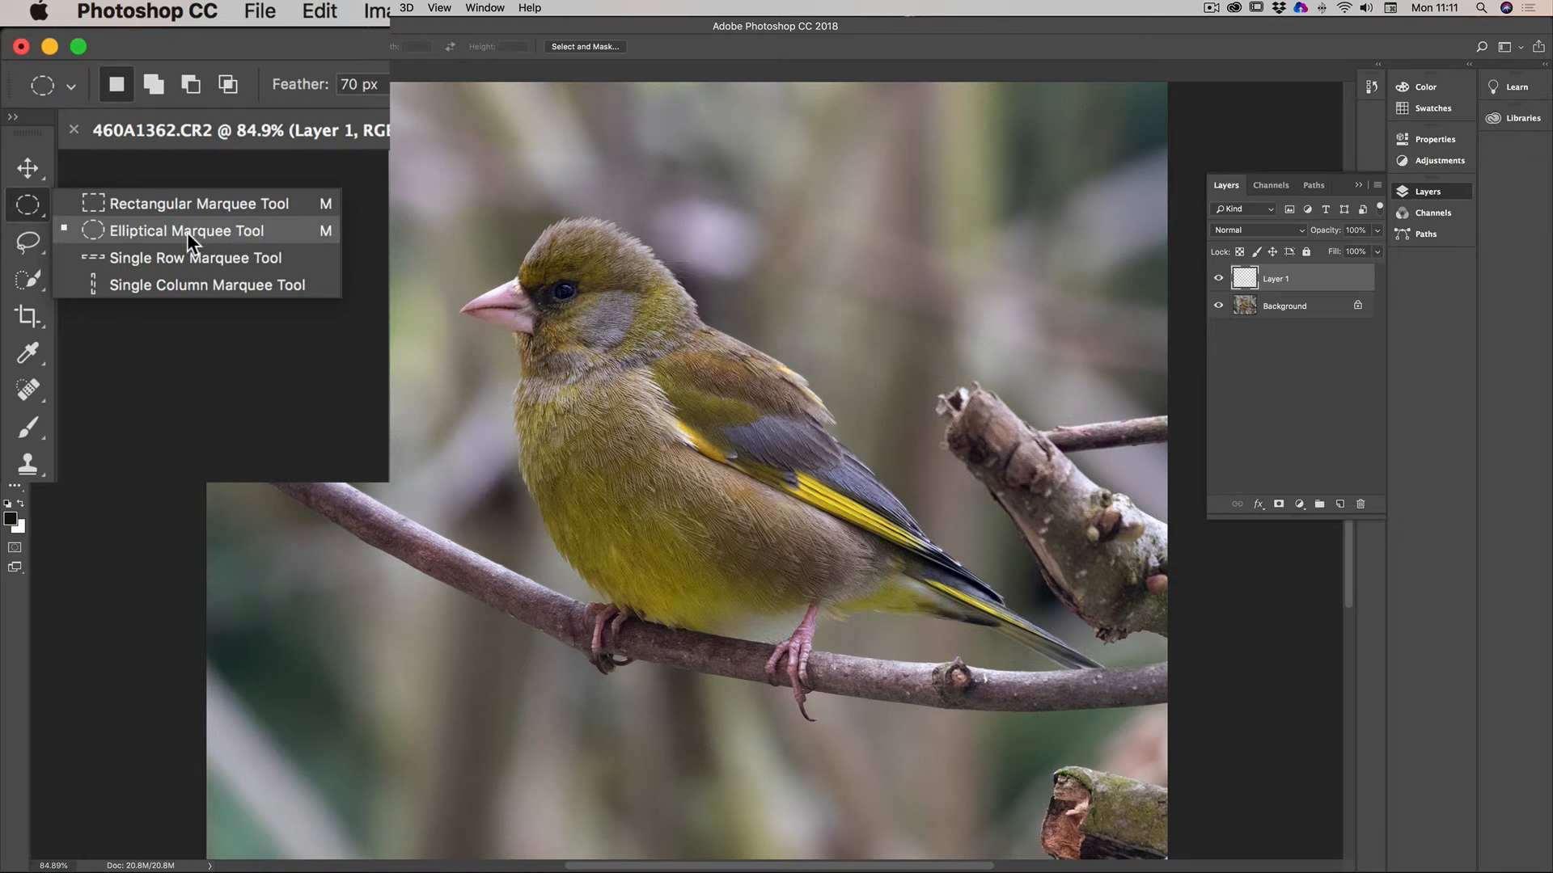
pyautogui.click(187, 231)
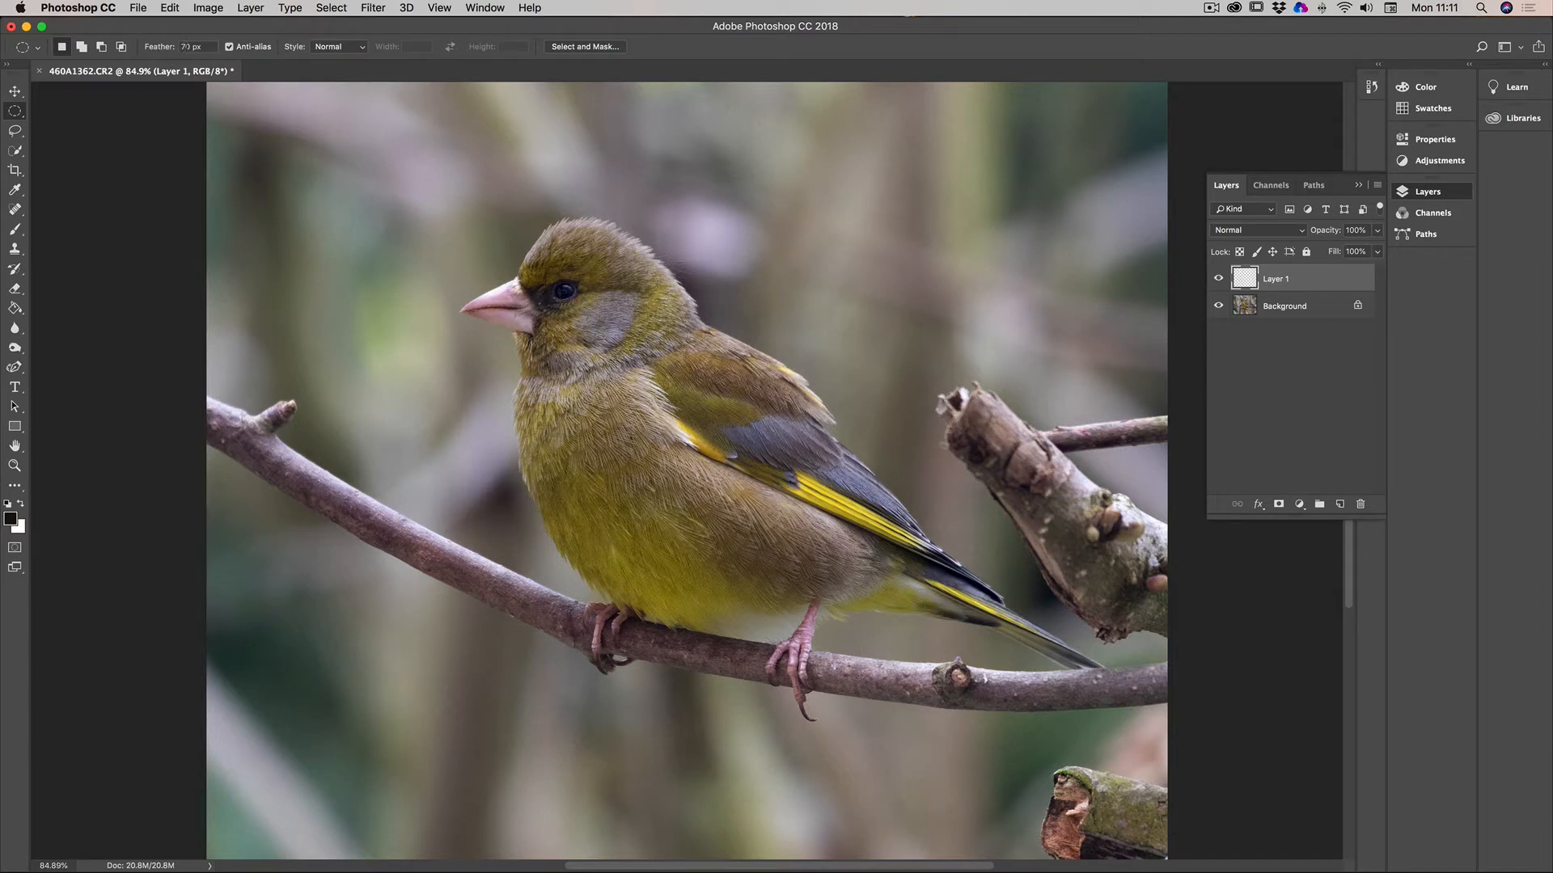
pyautogui.click(185, 46)
pyautogui.click(185, 46)
pyautogui.press('BackSpace')
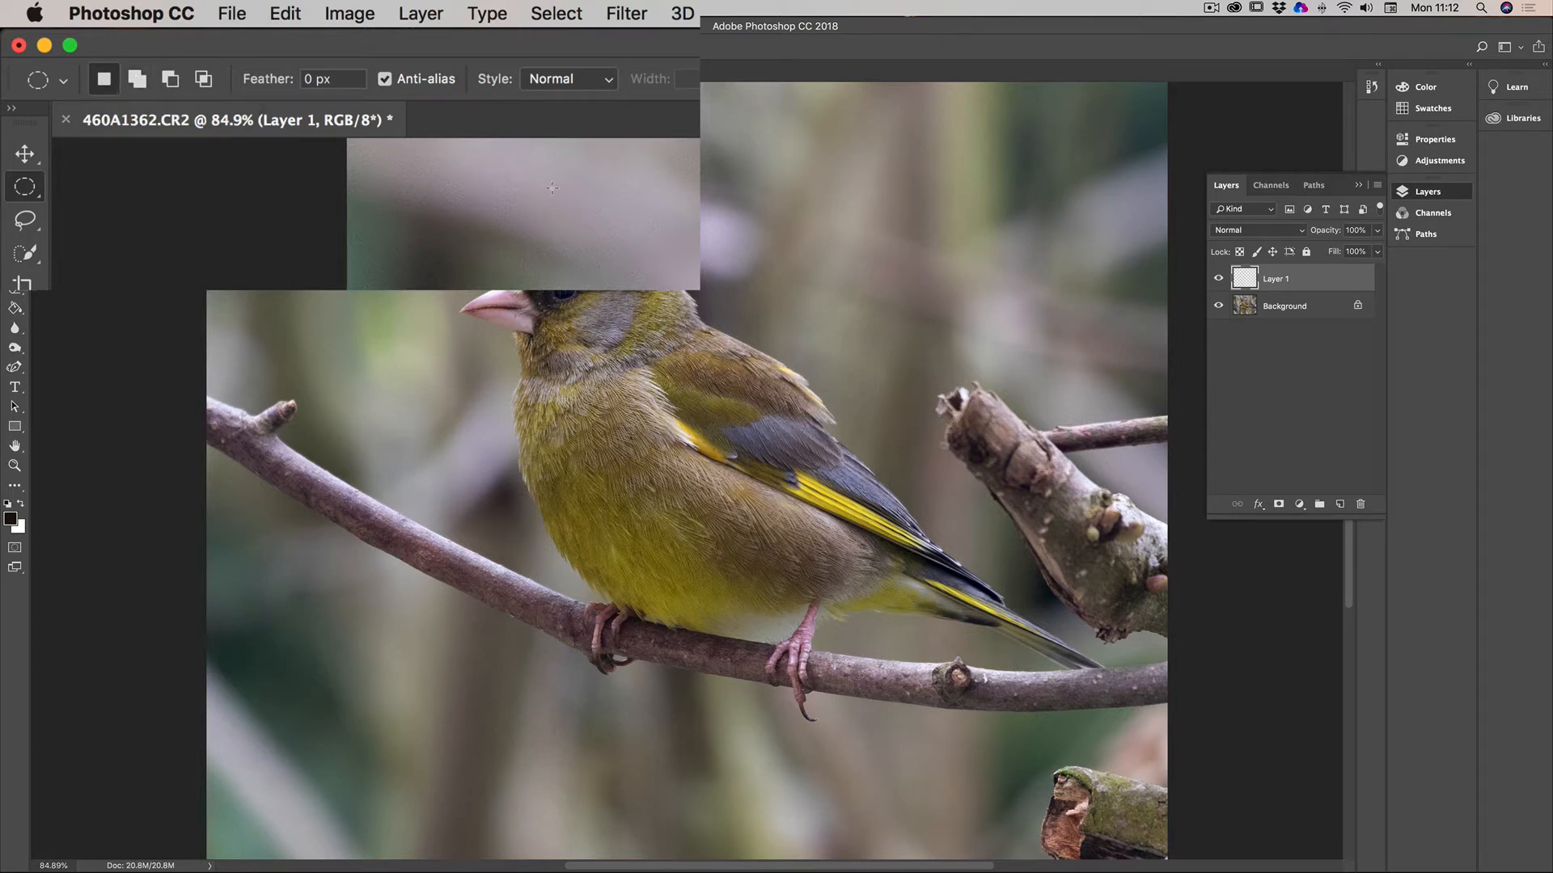
# Draw an elliptical selection around the bird's head and add two smaller ellipses along its upper edge
pyautogui.moveTo(417, 190); pyautogui.dragTo(853, 372)
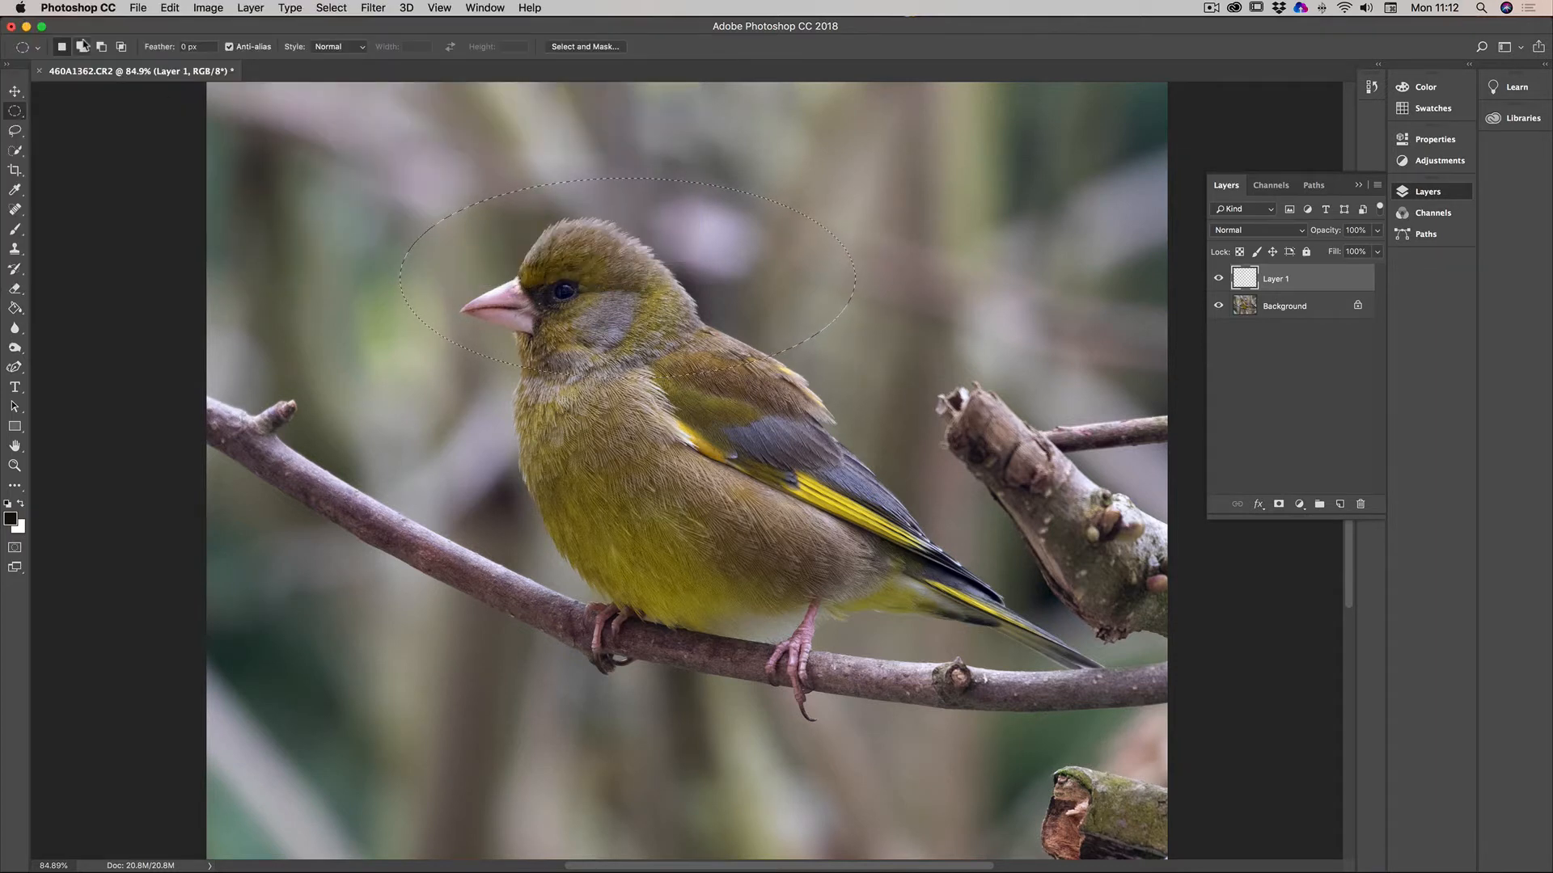
pyautogui.click(81, 48)
pyautogui.moveTo(669, 150); pyautogui.dragTo(874, 240)
pyautogui.moveTo(423, 150); pyautogui.dragTo(549, 235)
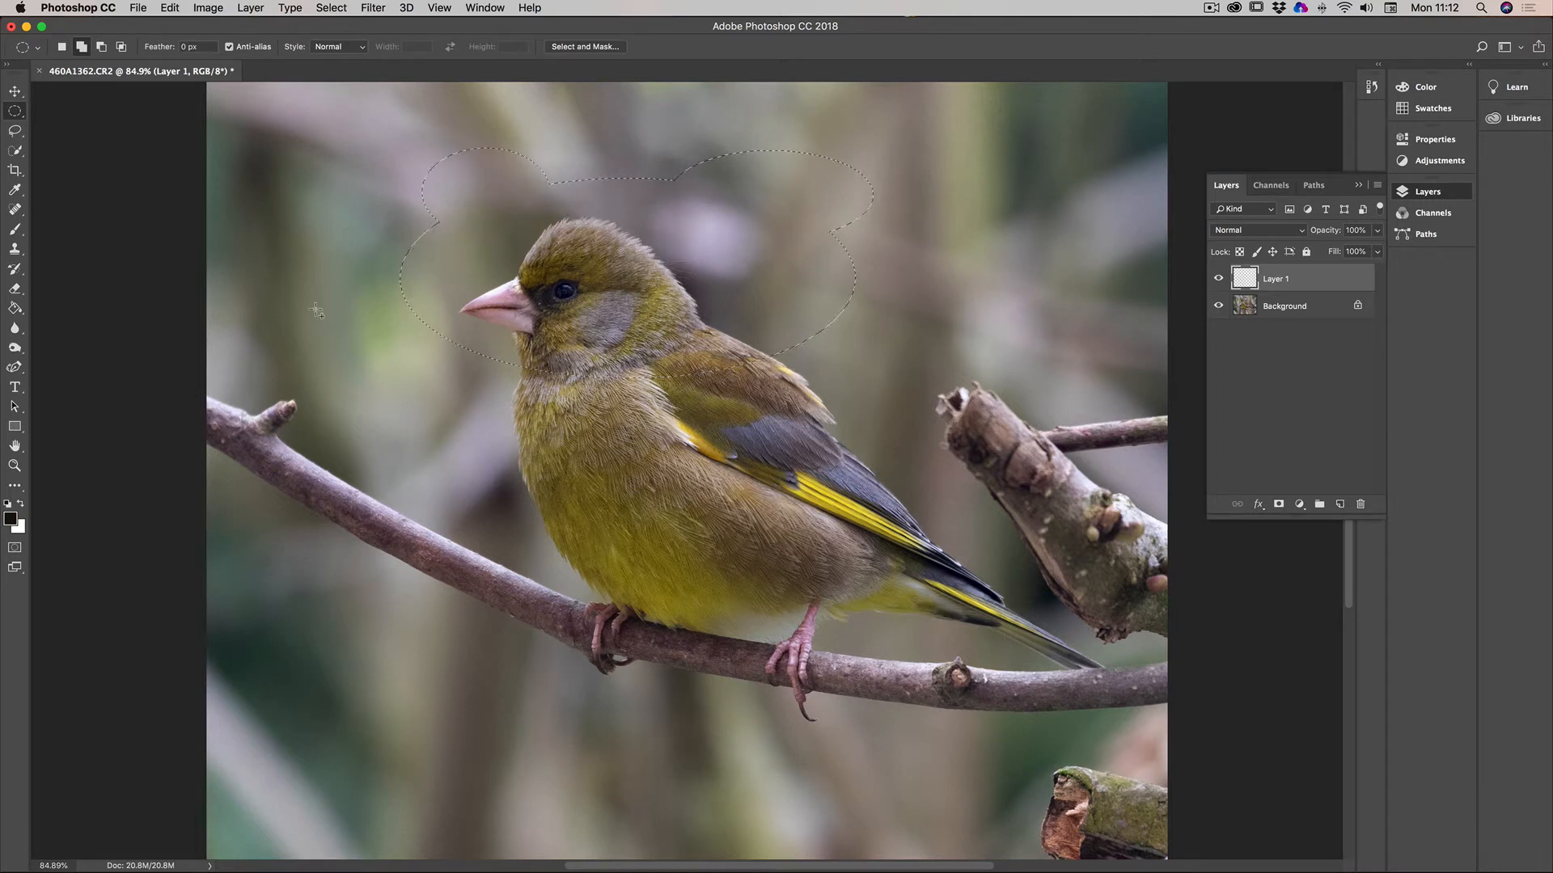
# Subtract an ellipse from the upper middle of the selection above the bird's head and deselect everything
pyautogui.click(101, 47)
pyautogui.moveTo(537, 143); pyautogui.dragTo(694, 270)
pyautogui.click(331, 8)
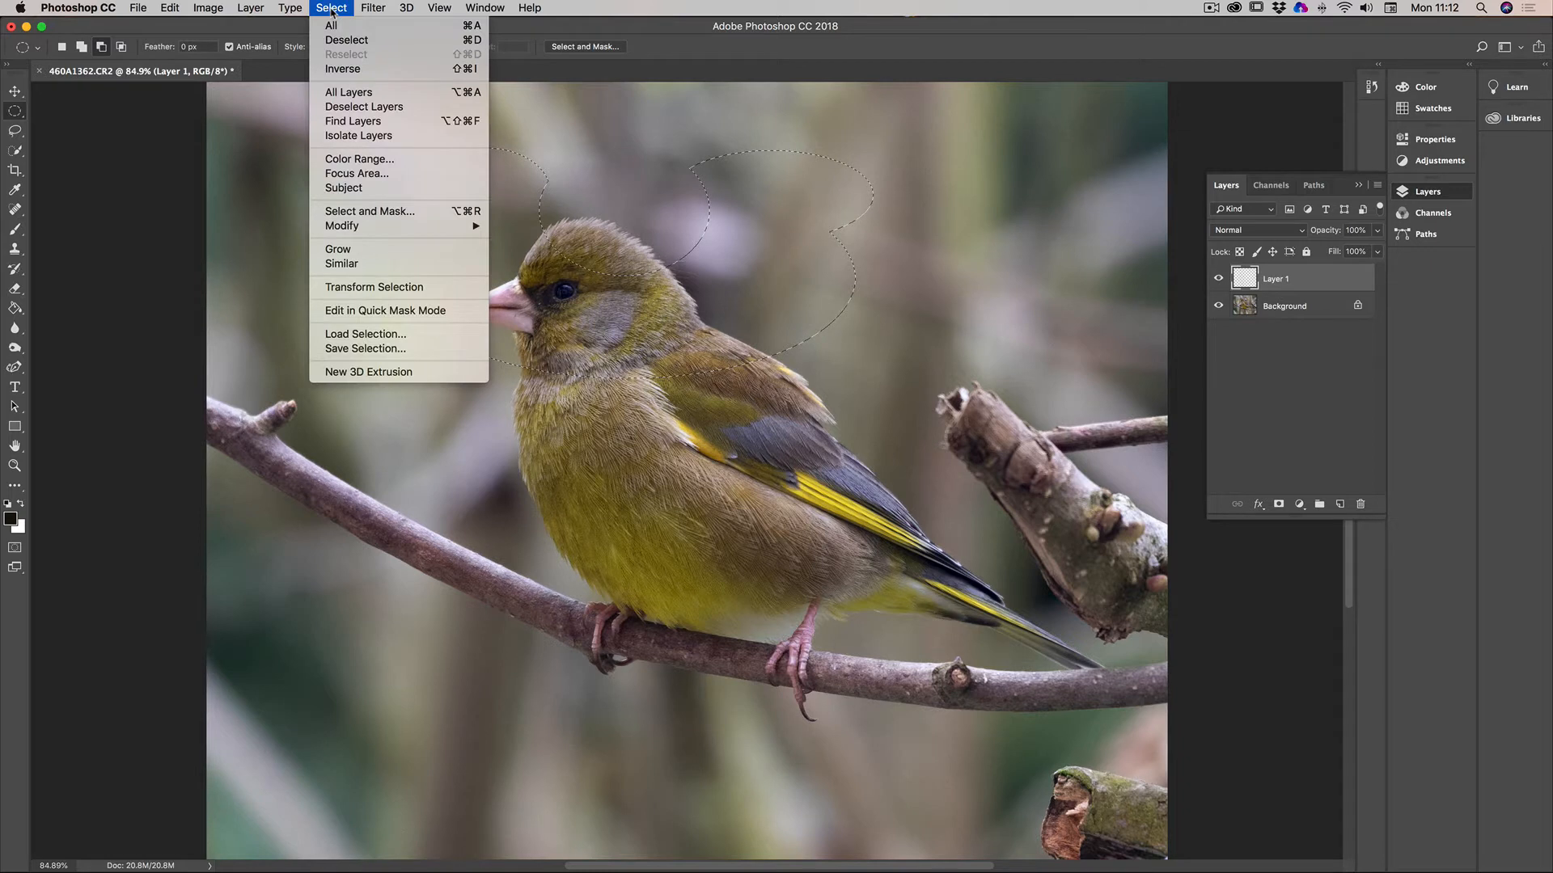
pyautogui.click(347, 42)
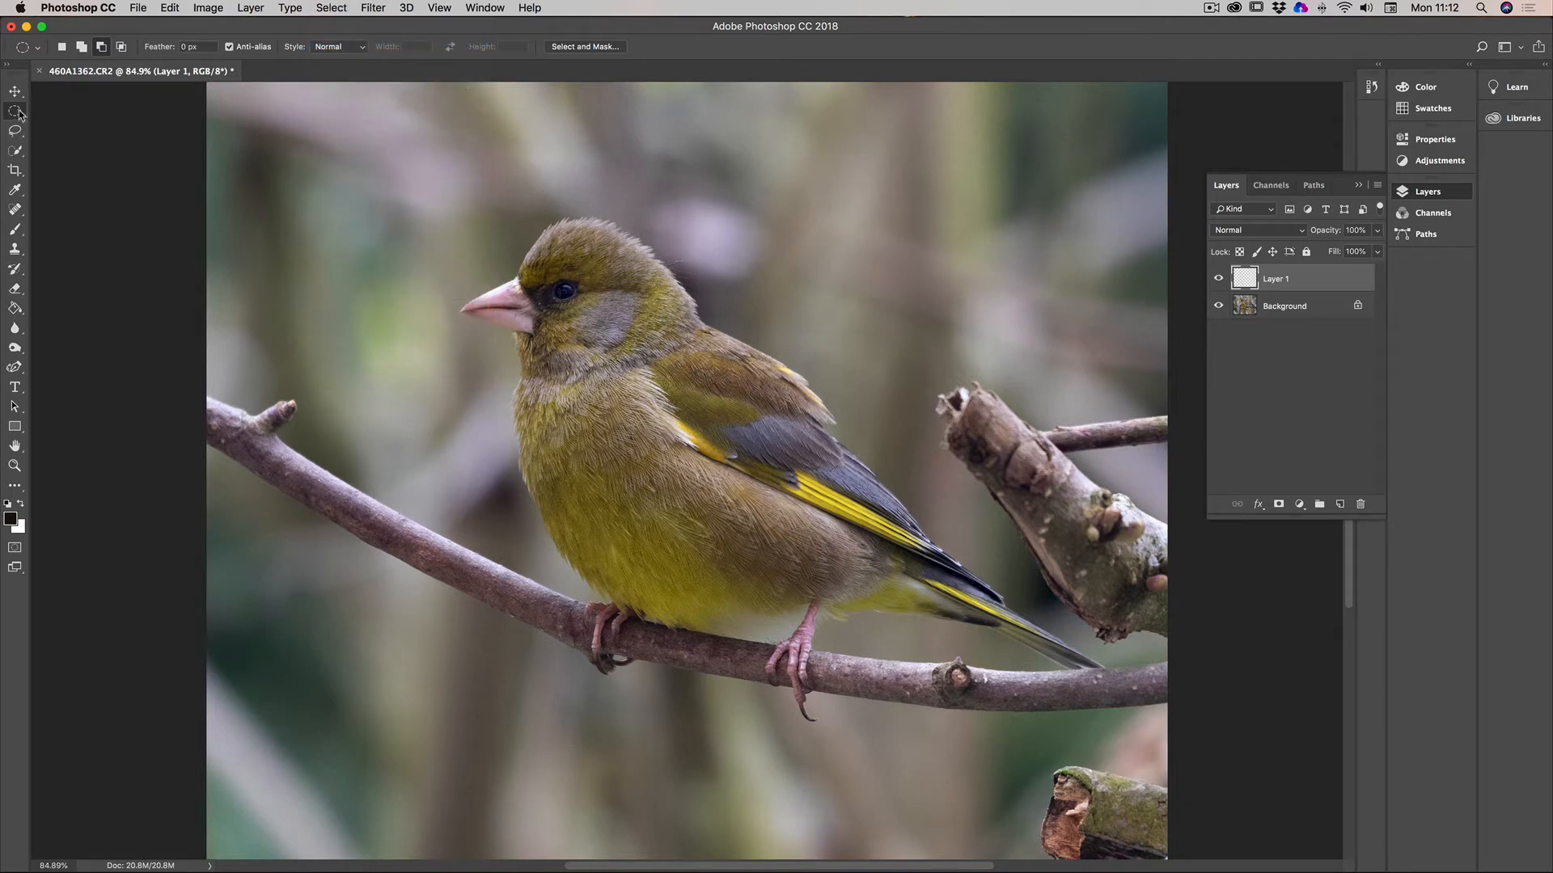
# Draw a wide elliptical selection across the bird's head and remove it again
pyautogui.moveTo(438, 225); pyautogui.dragTo(930, 380)
pyautogui.rightClick(585, 266)
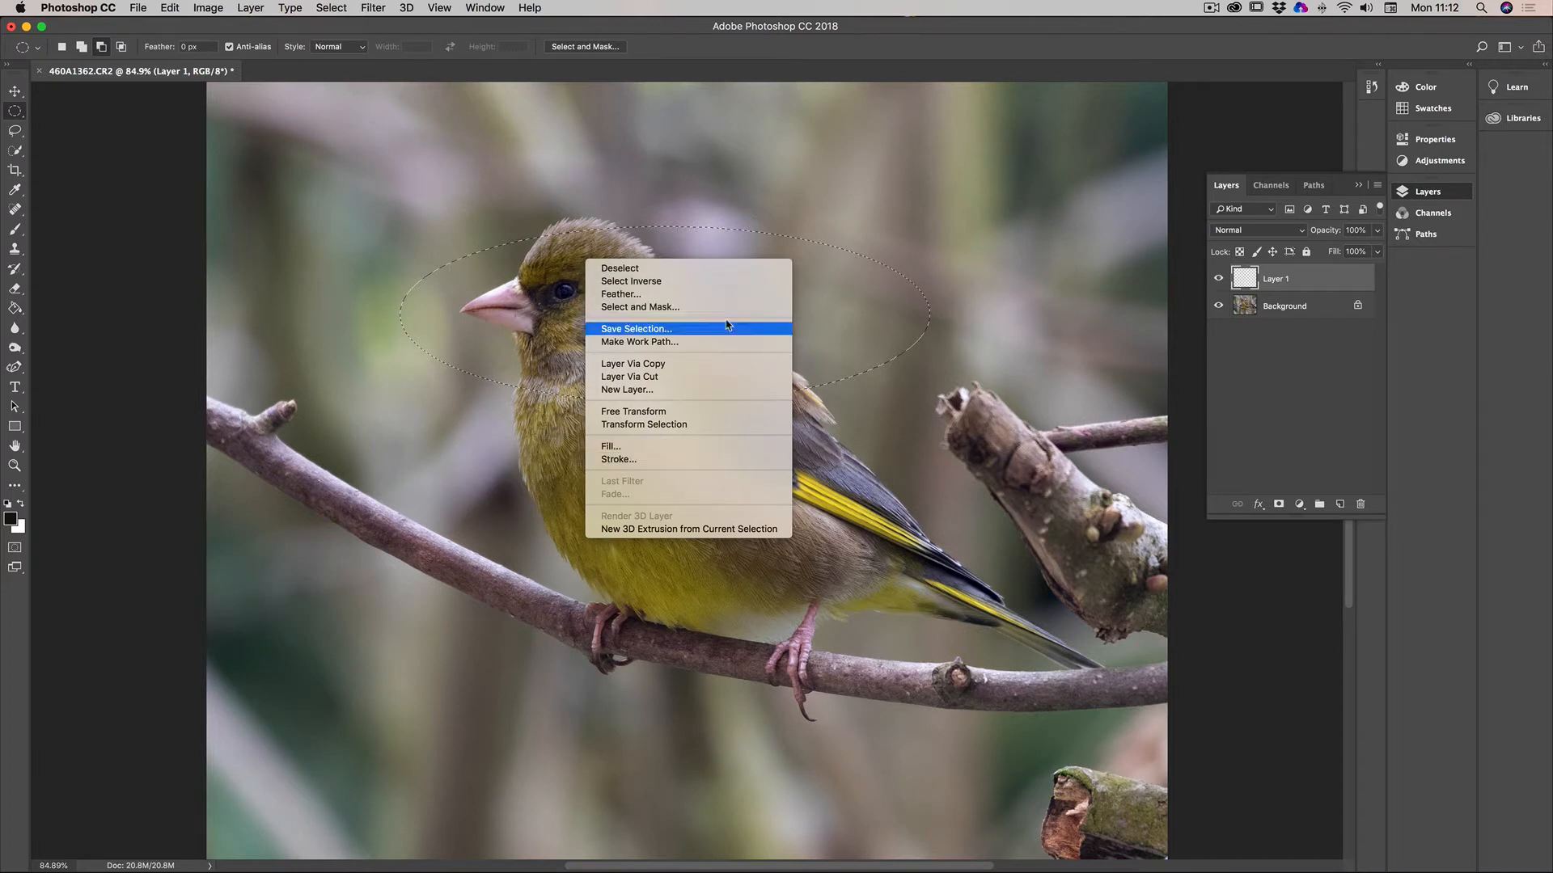
pyautogui.click(638, 269)
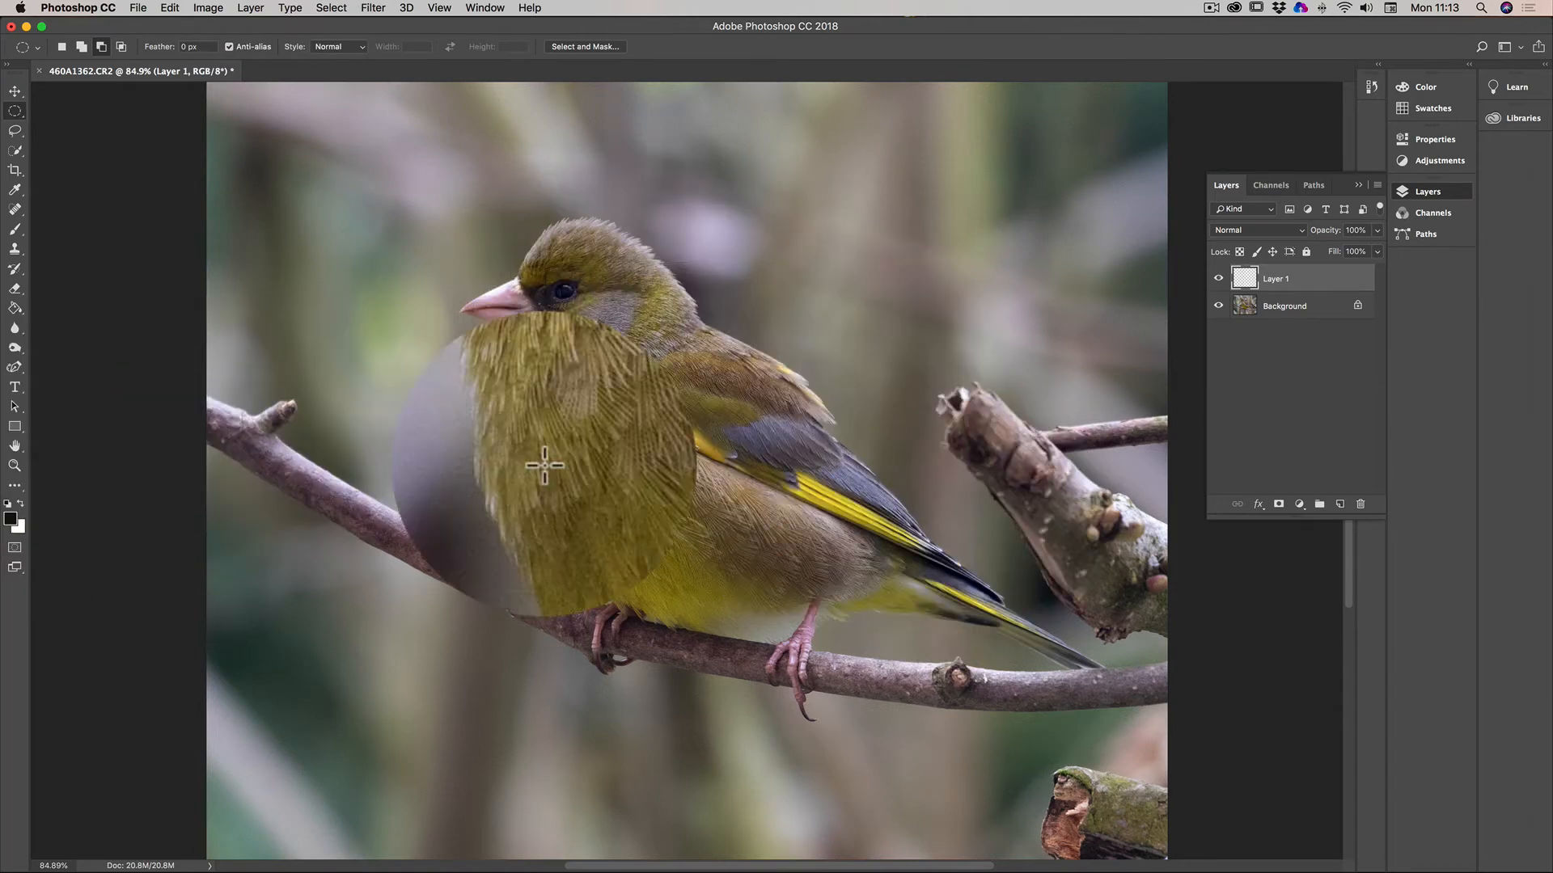
# Draw a large elliptical selection around the bird that nearly fills the image, about 24.9 wide by 20.1 high
pyautogui.click(32, 449)
pyautogui.doubleClick(34, 463)
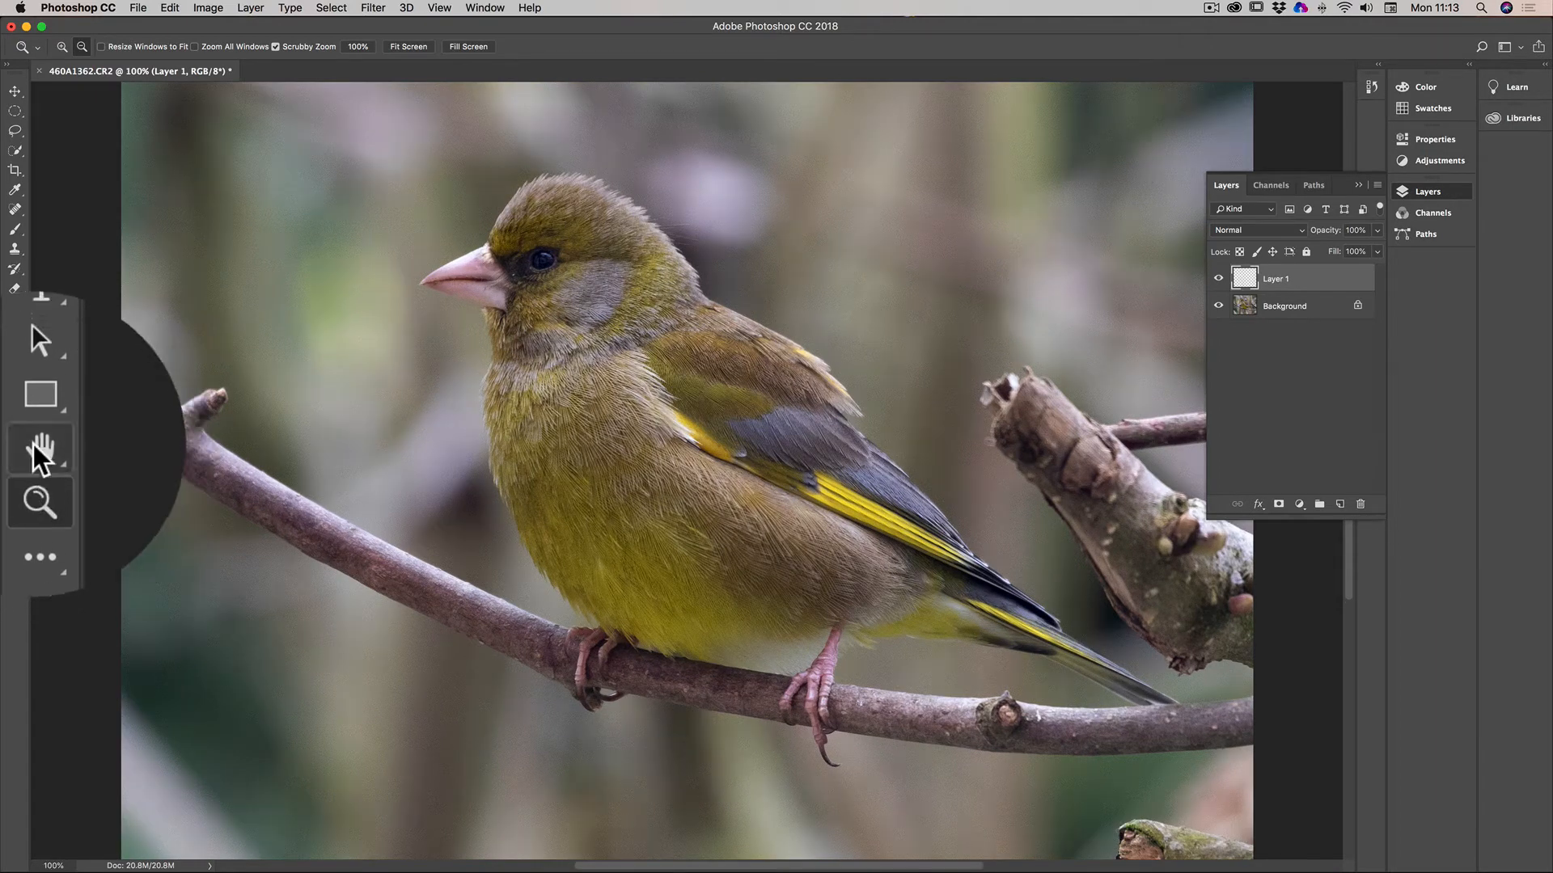
pyautogui.doubleClick(34, 449)
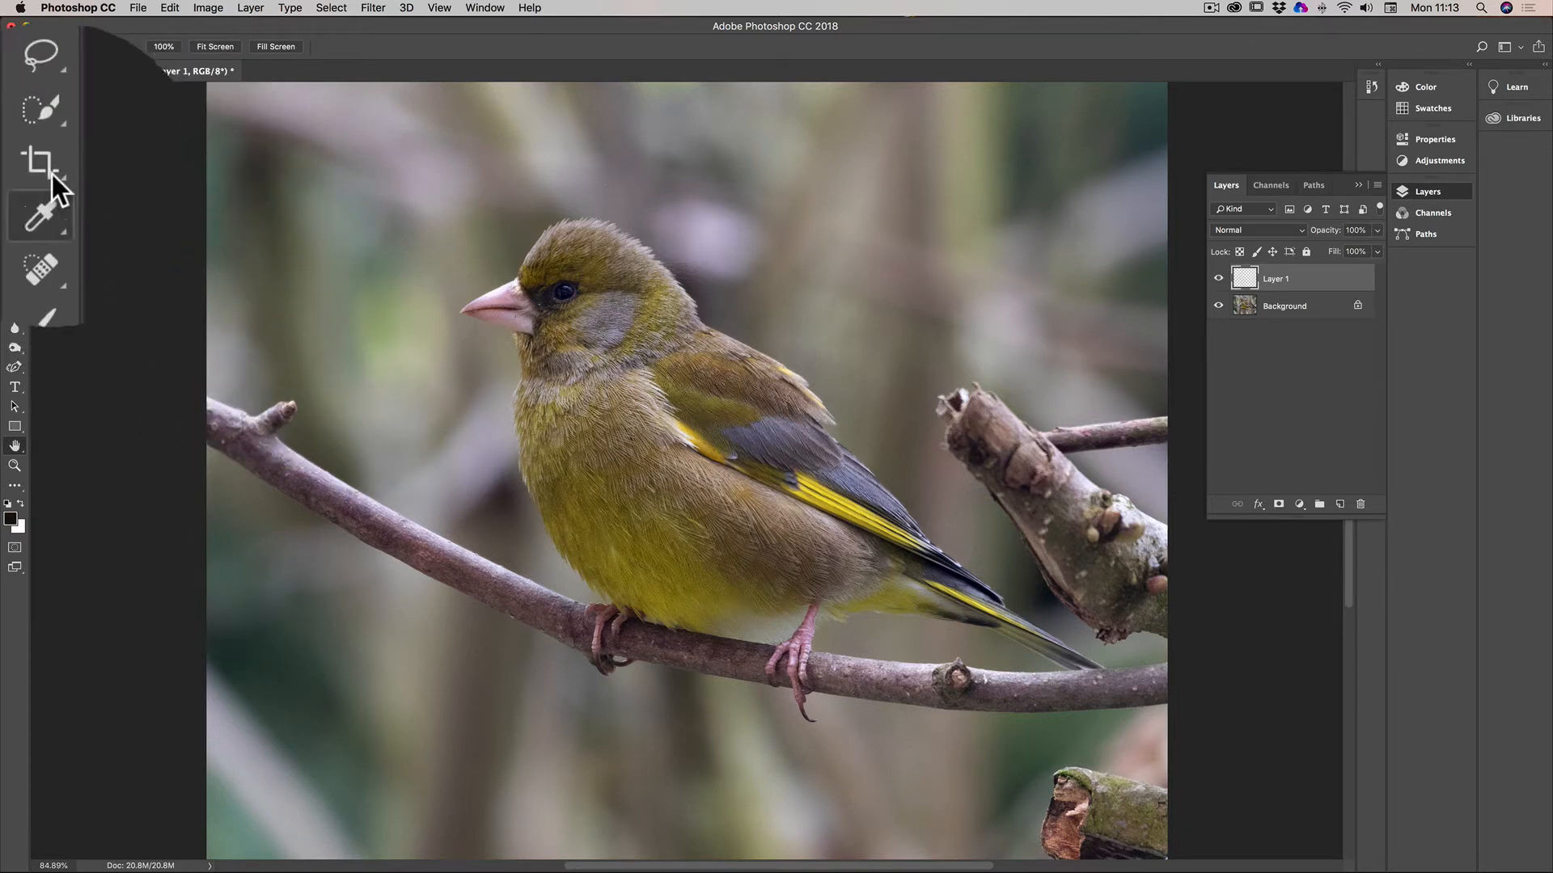
pyautogui.click(15, 110)
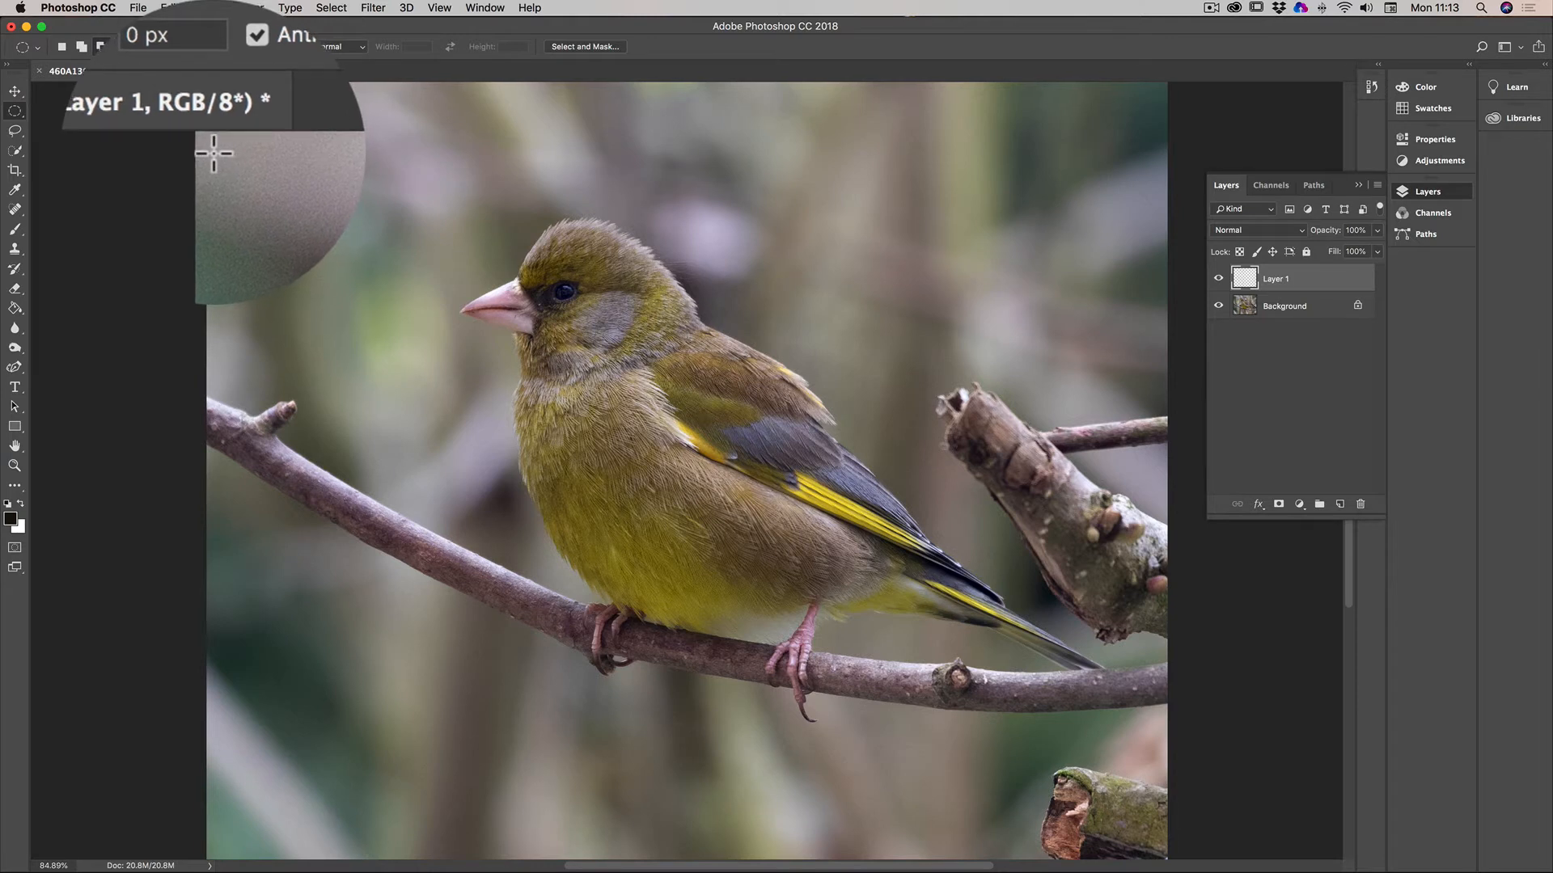
pyautogui.moveTo(214, 91); pyautogui.dragTo(1159, 813)
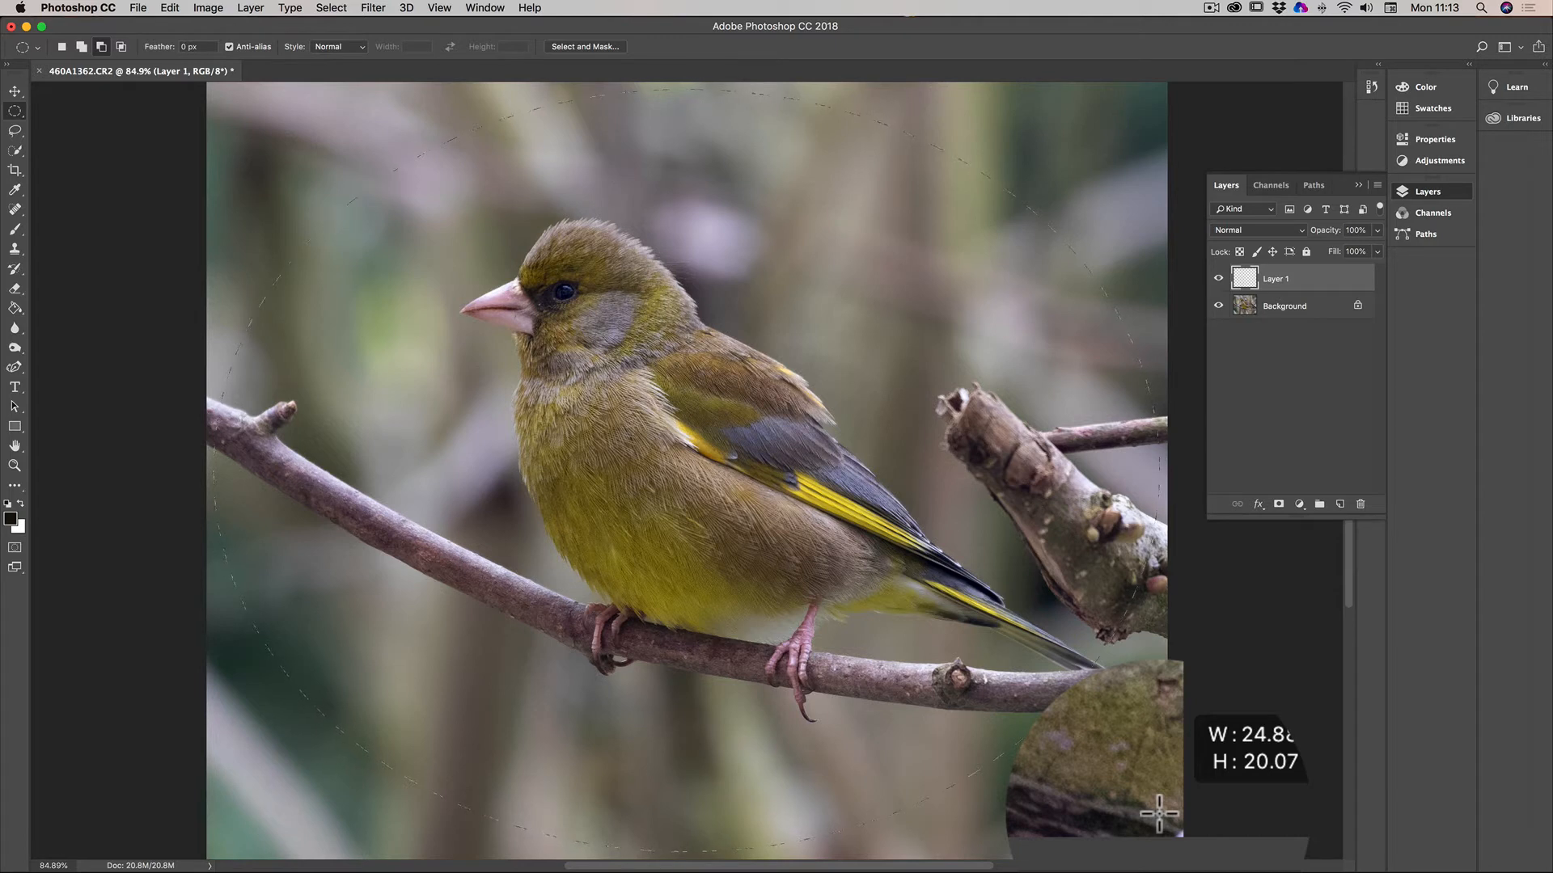
pyautogui.moveTo(1159, 813); pyautogui.dragTo(1159, 814)
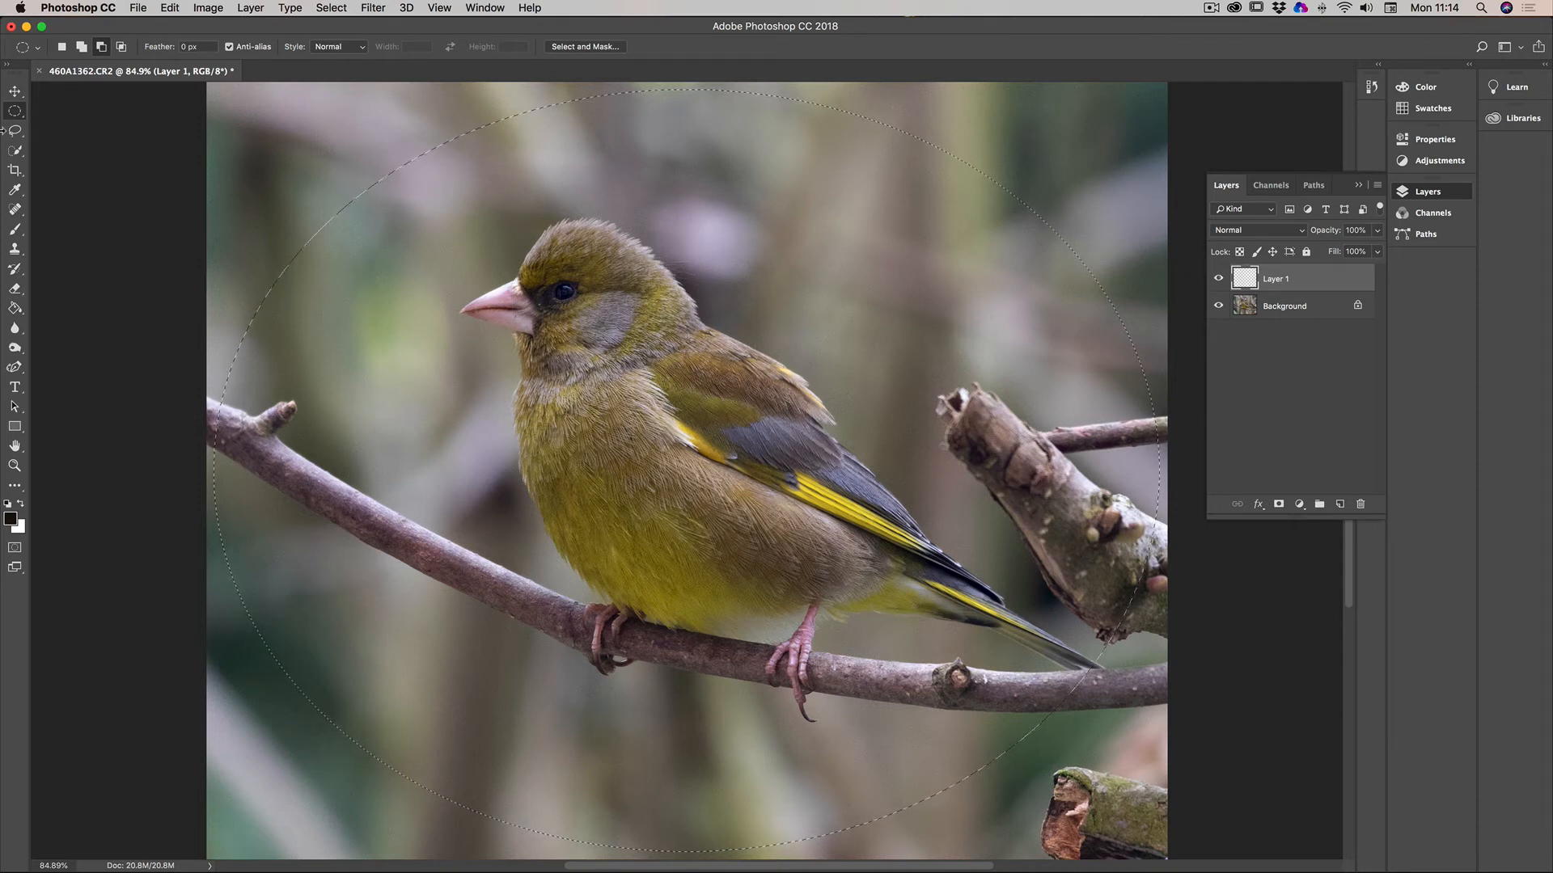
# Enlarge the Brush to 125 px and paint a test stroke inside the upper part of the oval selection
pyautogui.click(14, 231)
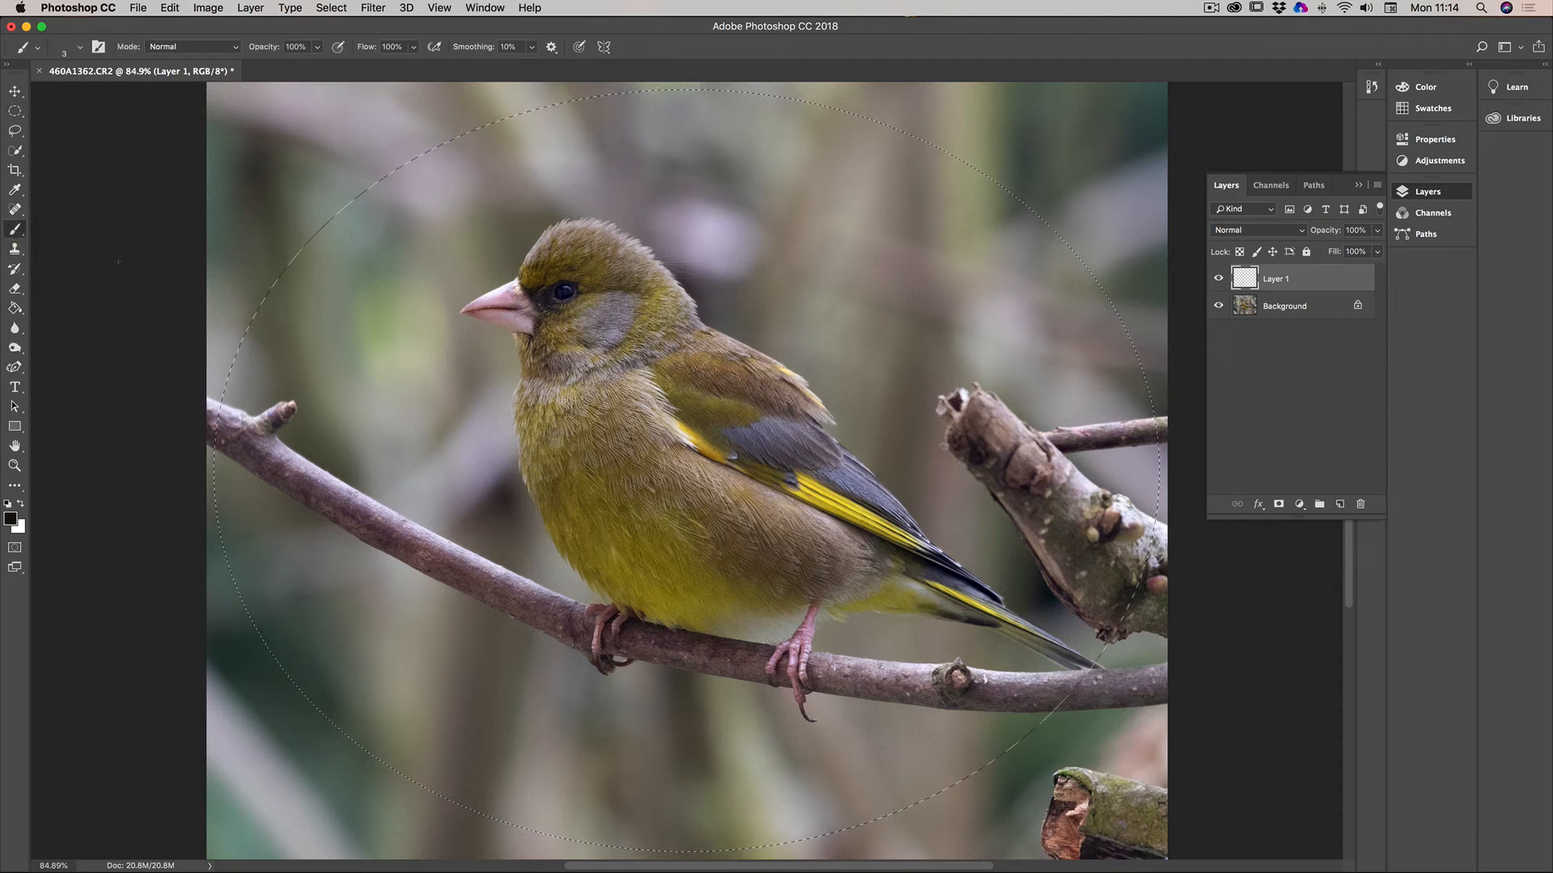
pyautogui.press(']')
pyautogui.press(']')
pyautogui.press(']')
pyautogui.press(']')
pyautogui.press(']')
pyautogui.press(']')
pyautogui.press(']')
pyautogui.press(']')
pyautogui.press(']')
pyautogui.press(']')
pyautogui.press(']')
pyautogui.press(']')
pyautogui.press(']')
pyautogui.press(']')
pyautogui.moveTo(416, 172); pyautogui.dragTo(556, 165)
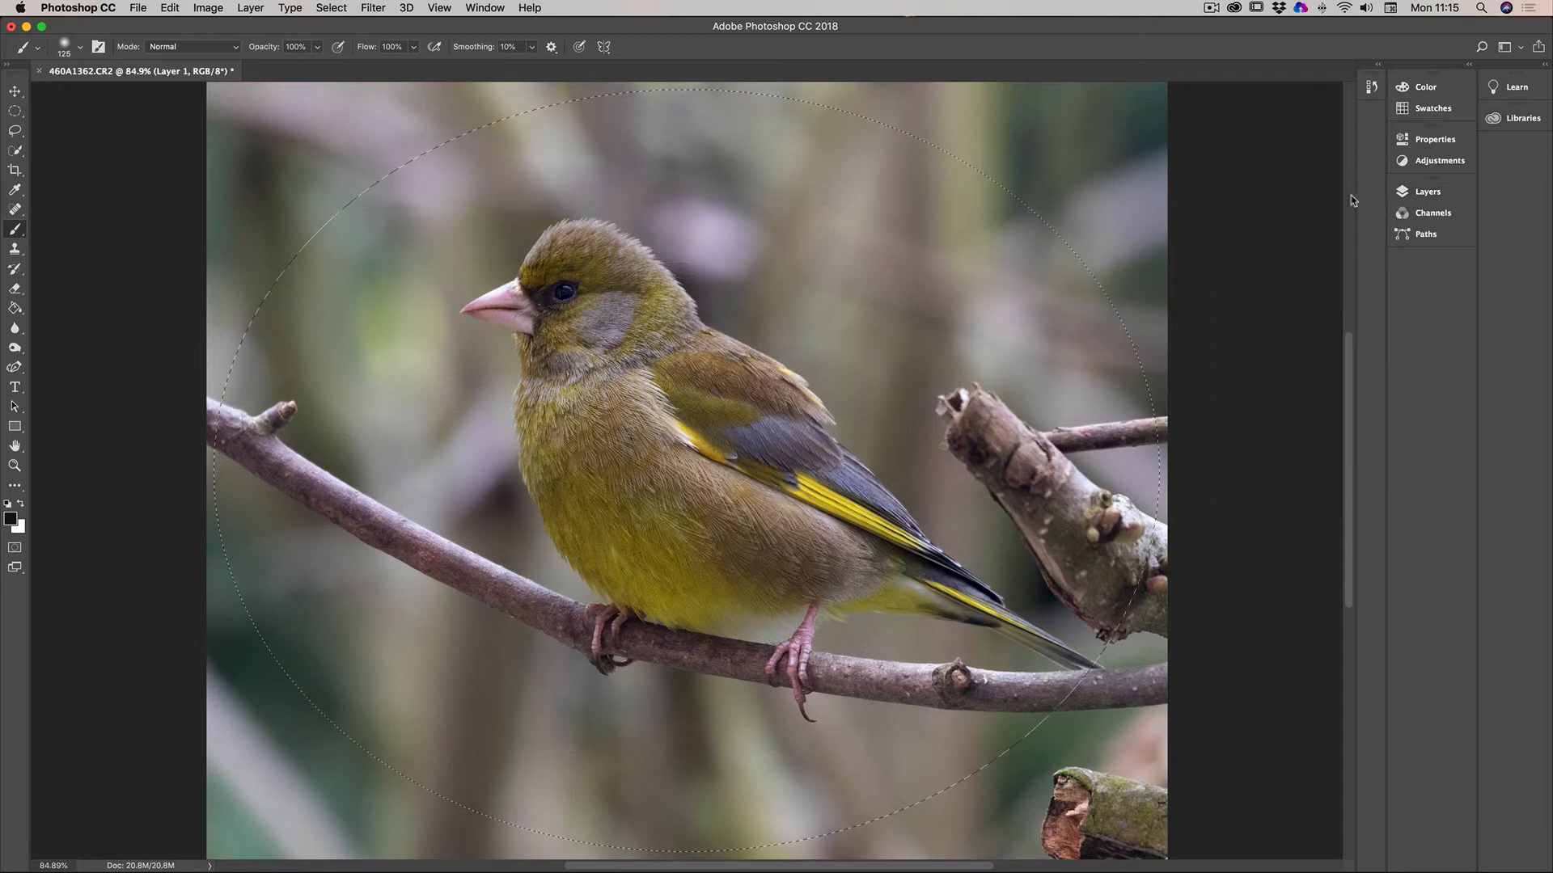
# Invert the oval selection so that the area outside the ellipse is selected
pyautogui.click(15, 131)
pyautogui.click(14, 112)
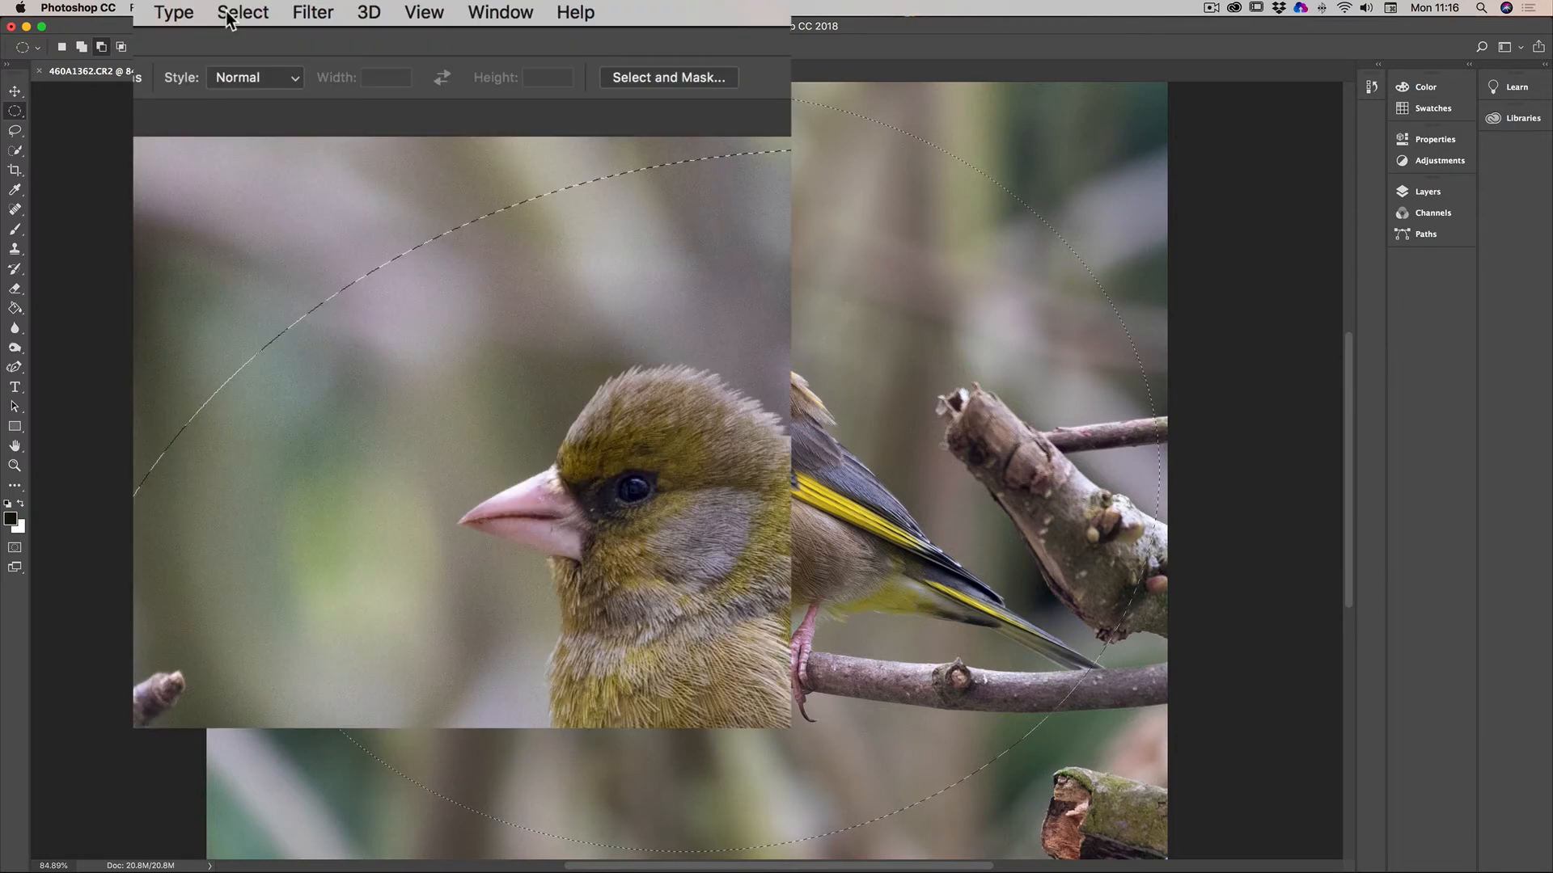
pyautogui.click(322, 13)
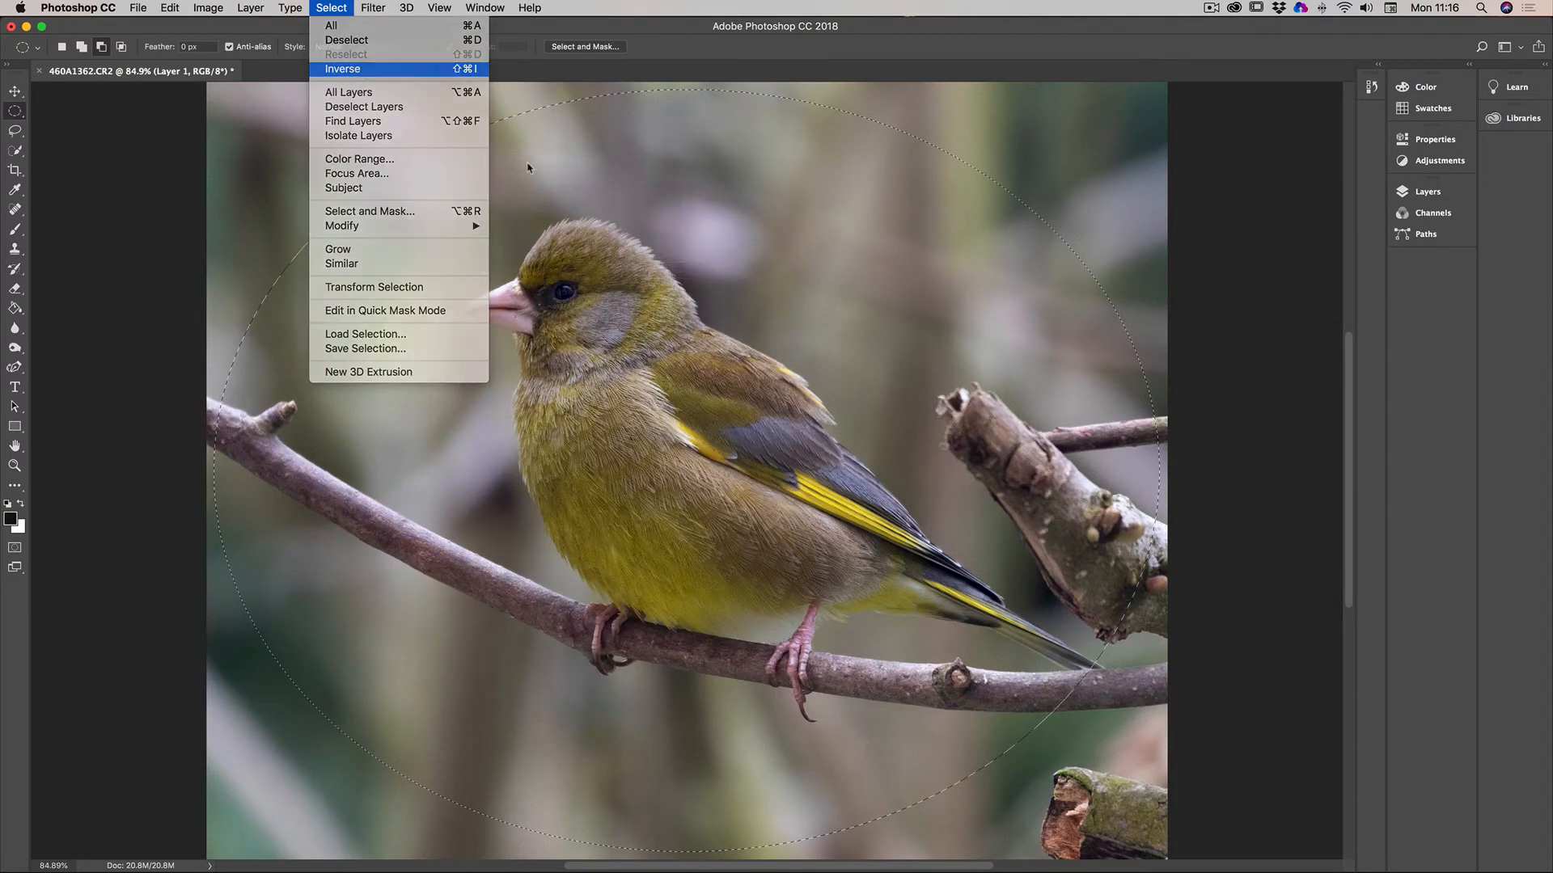
pyautogui.click(349, 64)
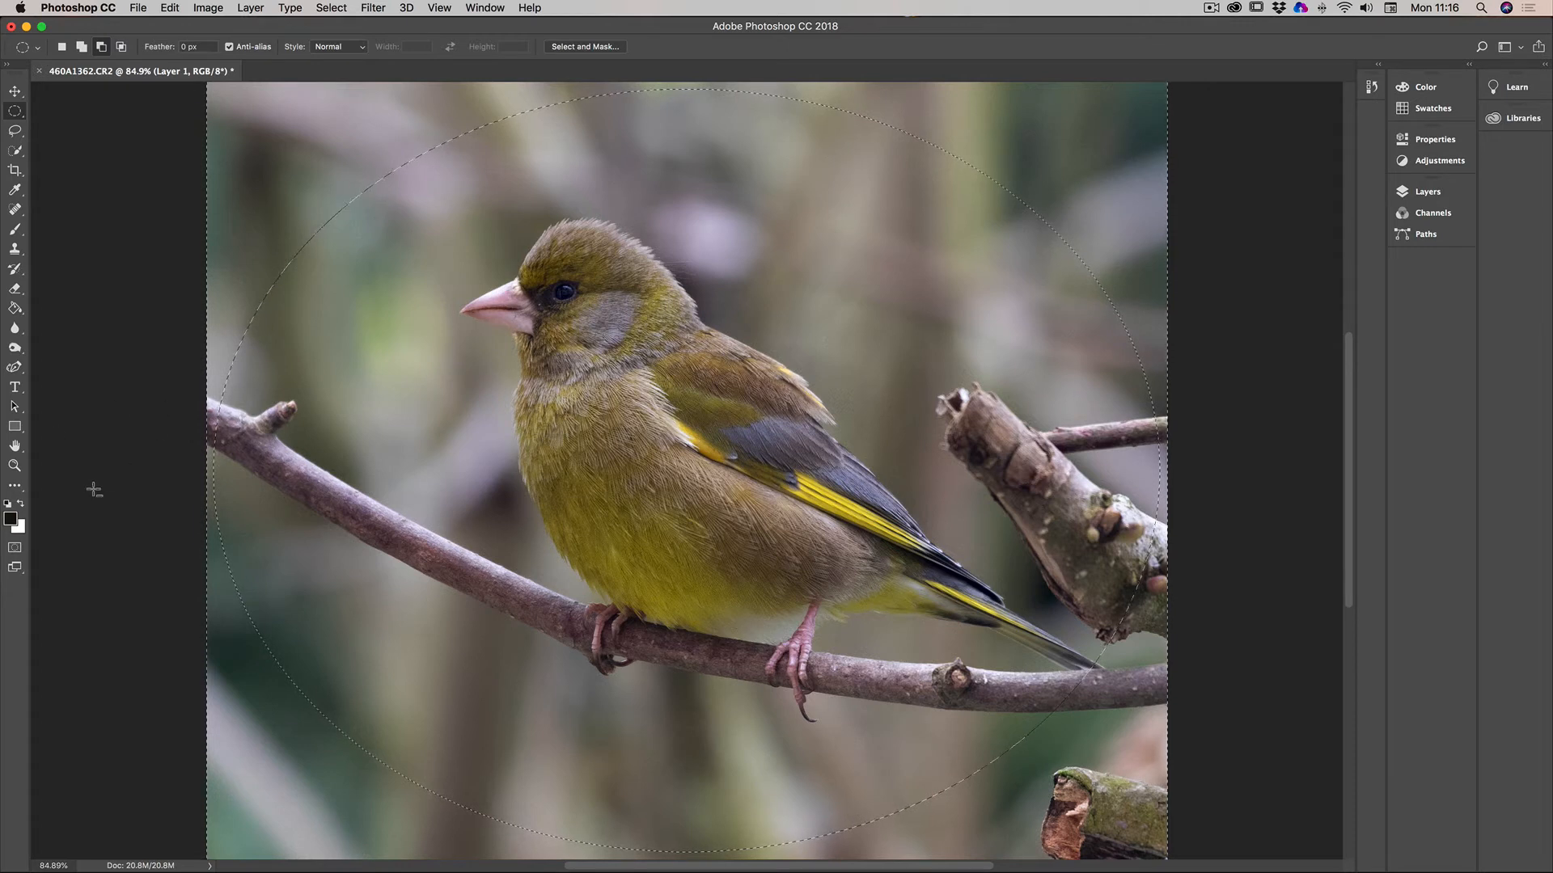
# Try an orange foreground colour and restore black as the foreground and white as the background colour
pyautogui.click(10, 519)
pyautogui.click(631, 619)
pyautogui.click(849, 586)
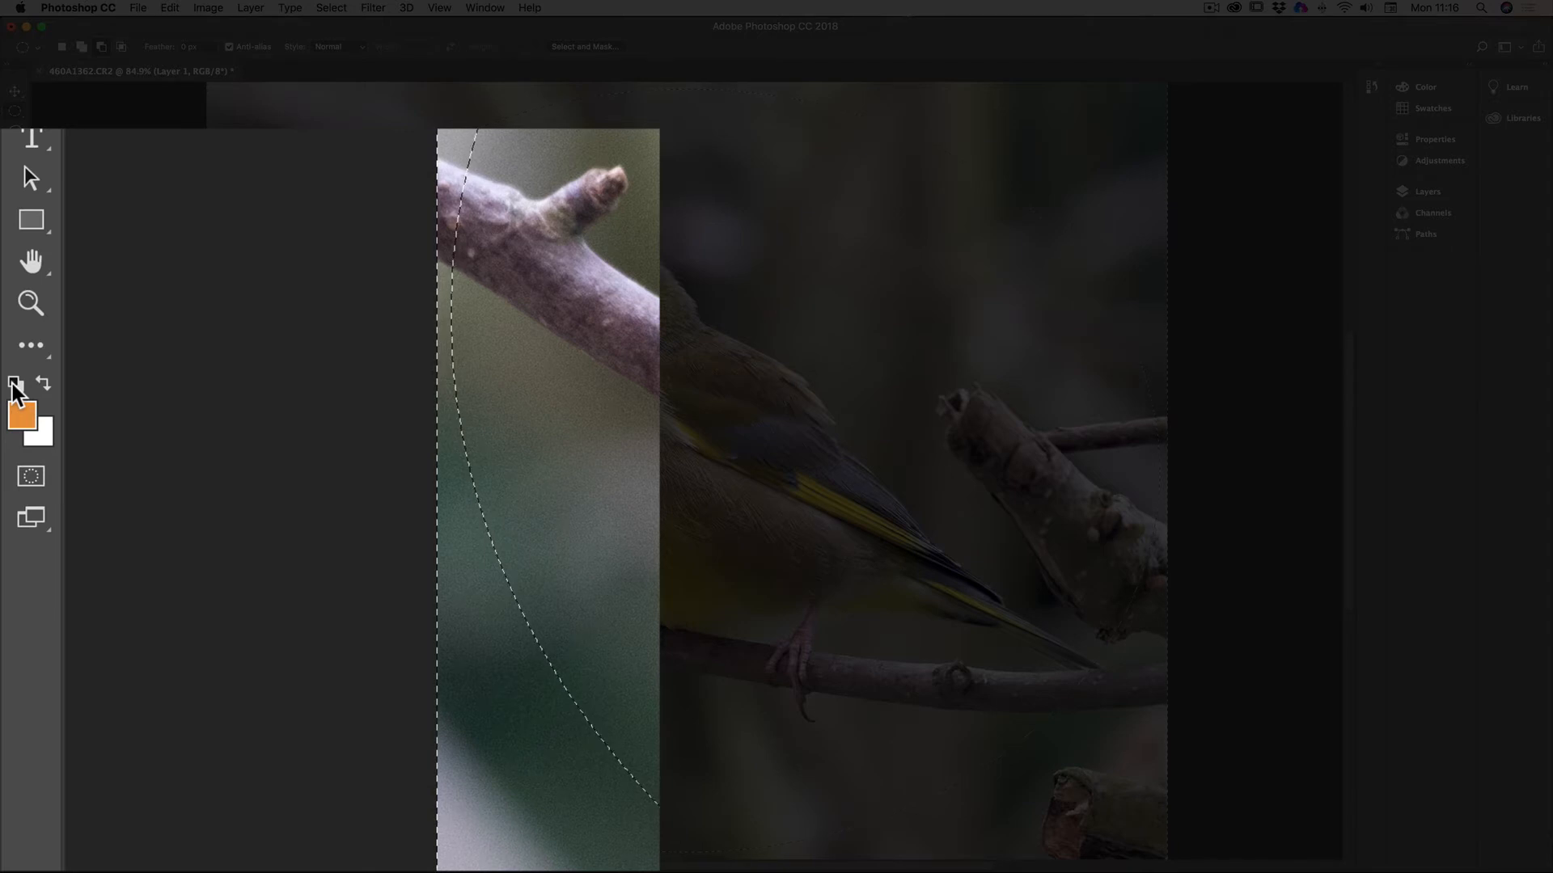
pyautogui.click(13, 388)
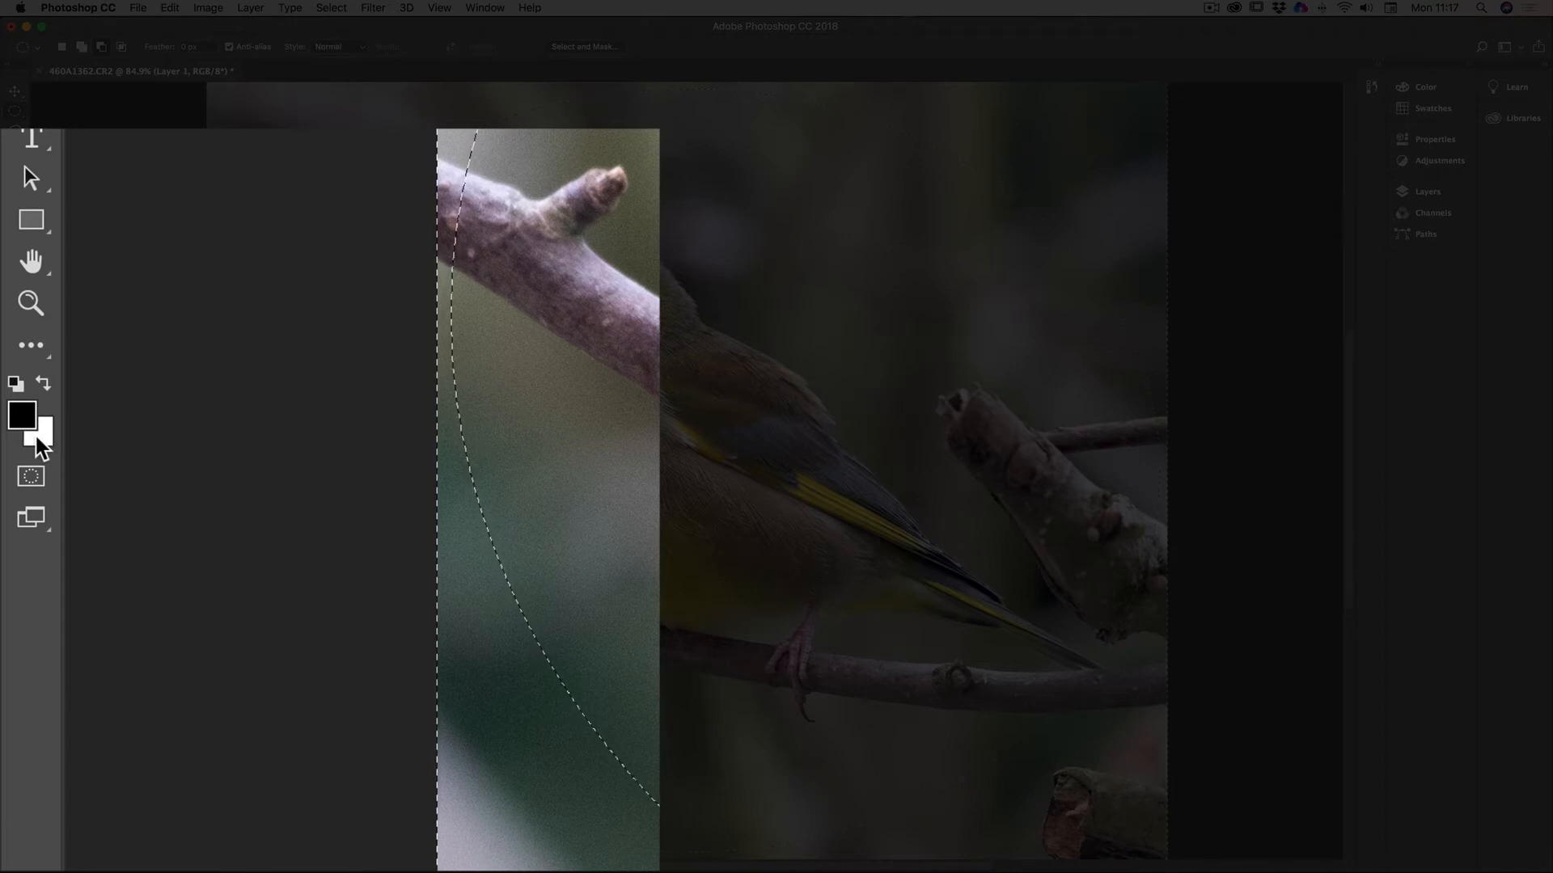
pyautogui.click(44, 388)
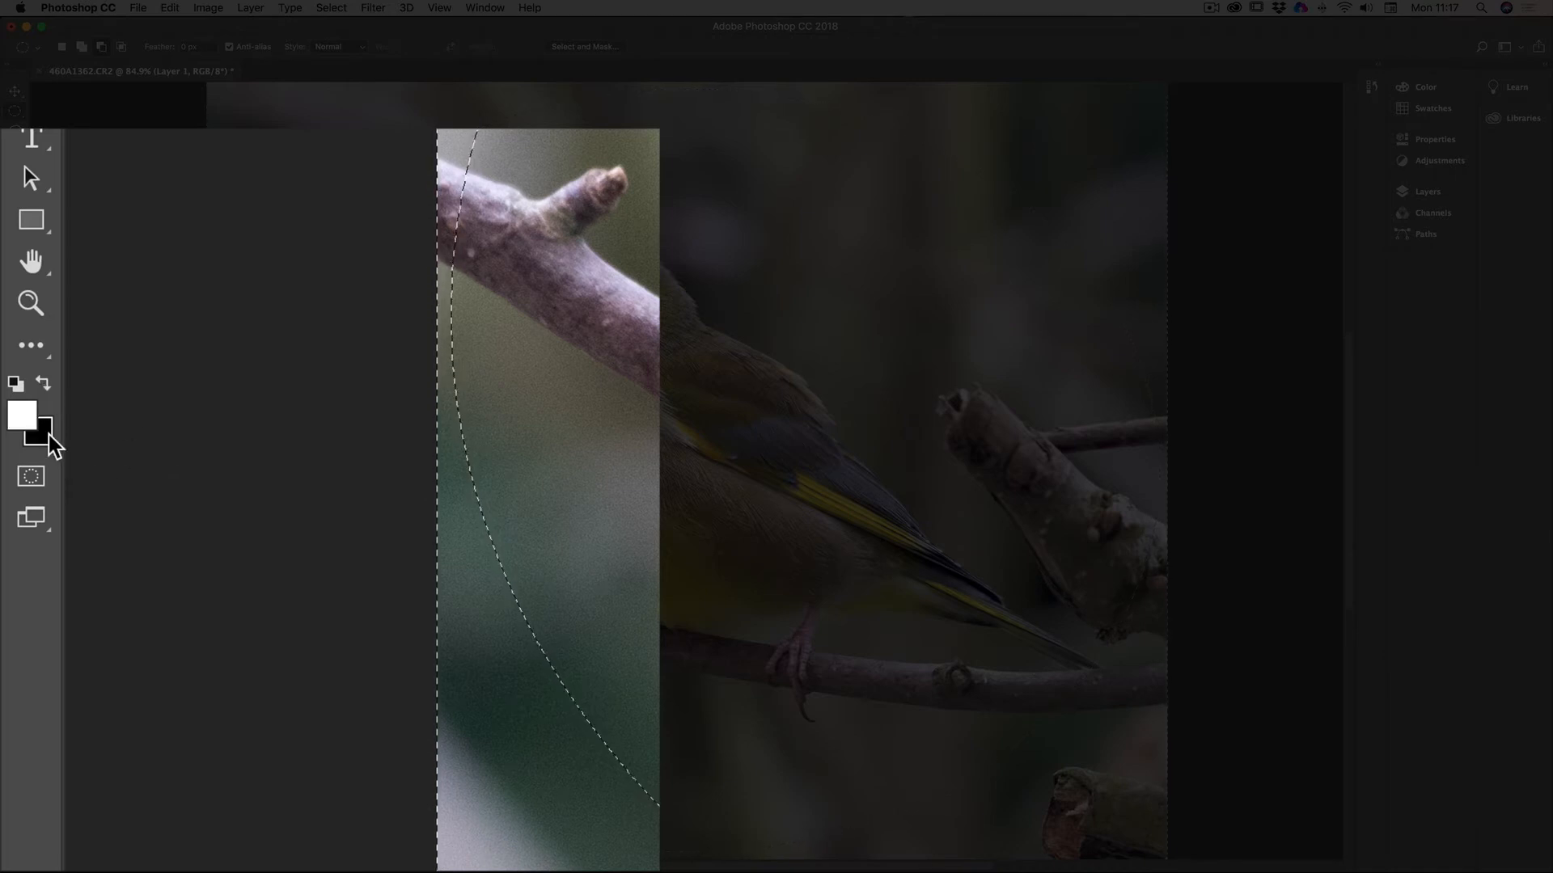
pyautogui.click(45, 386)
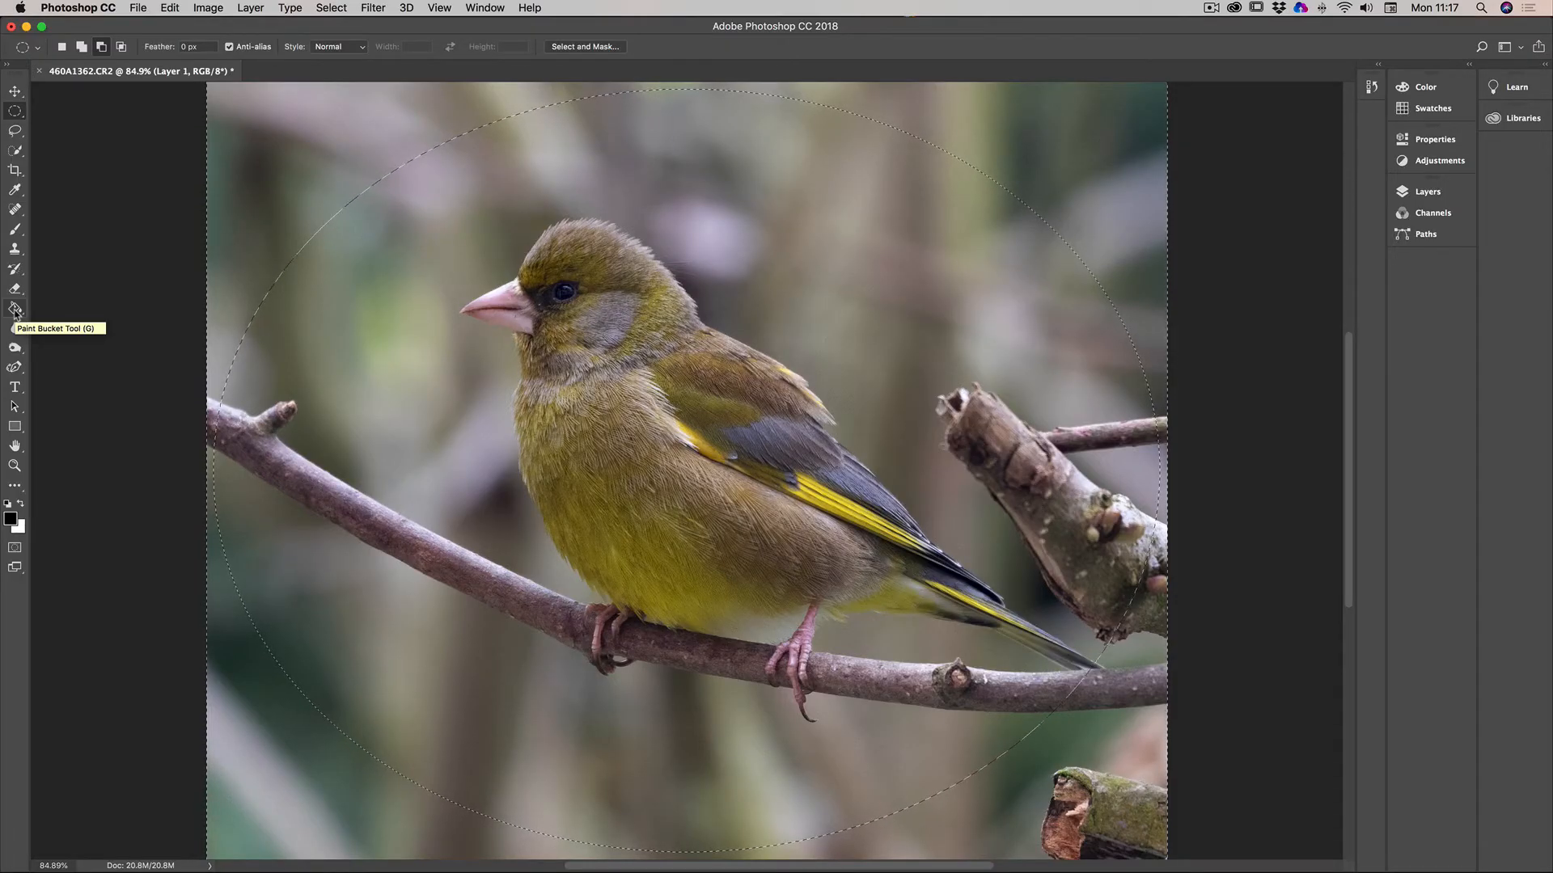
# Fill the selected area outside the oval with black on the new layer using the Paint Bucket tool
pyautogui.click(15, 309)
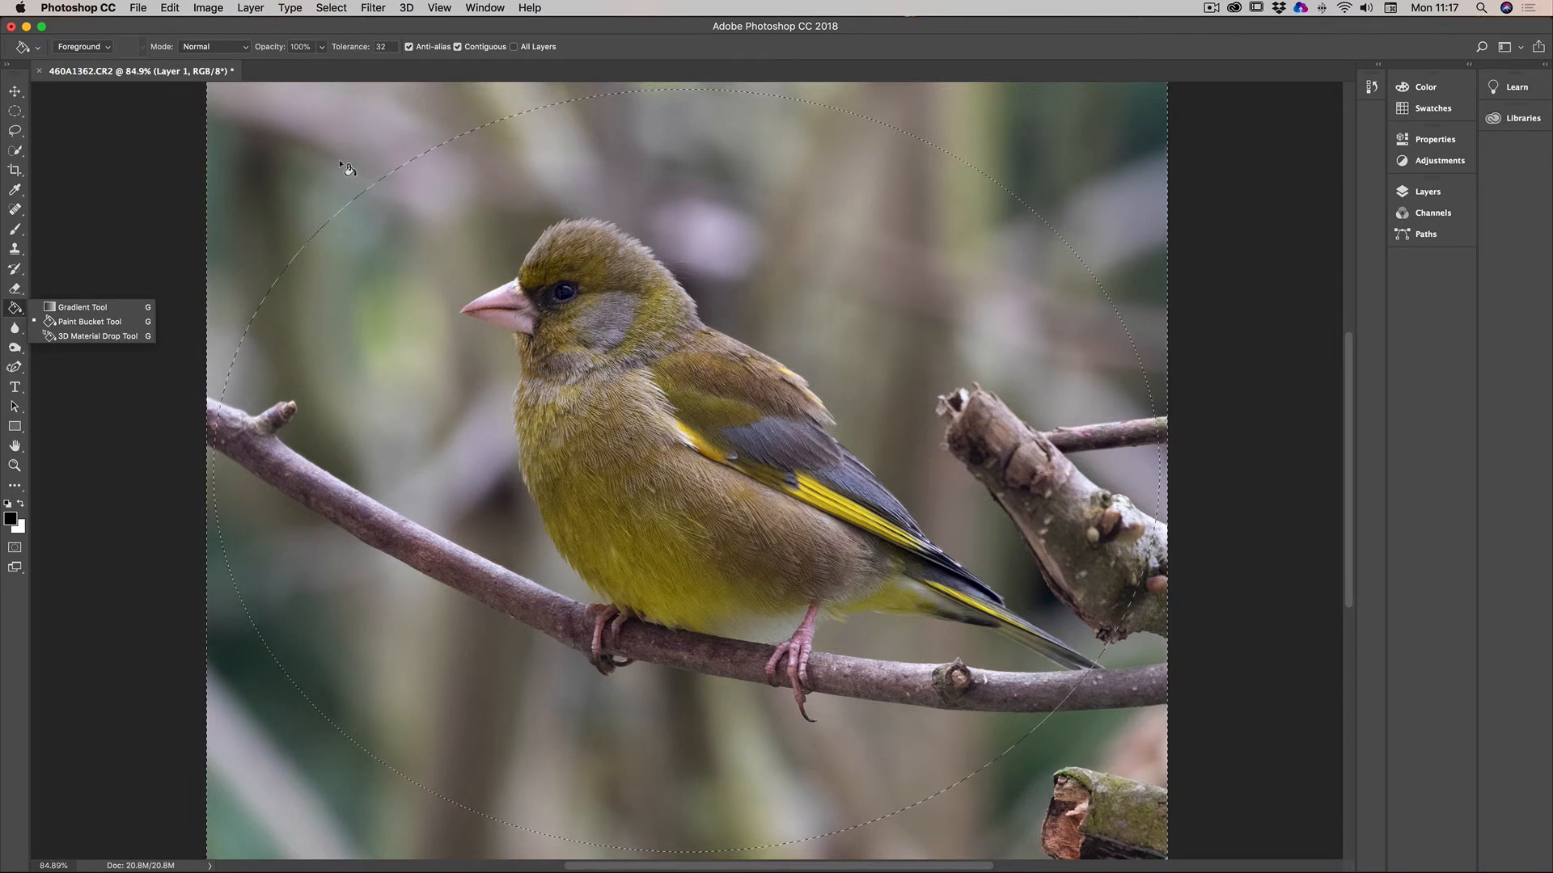
pyautogui.click(340, 162)
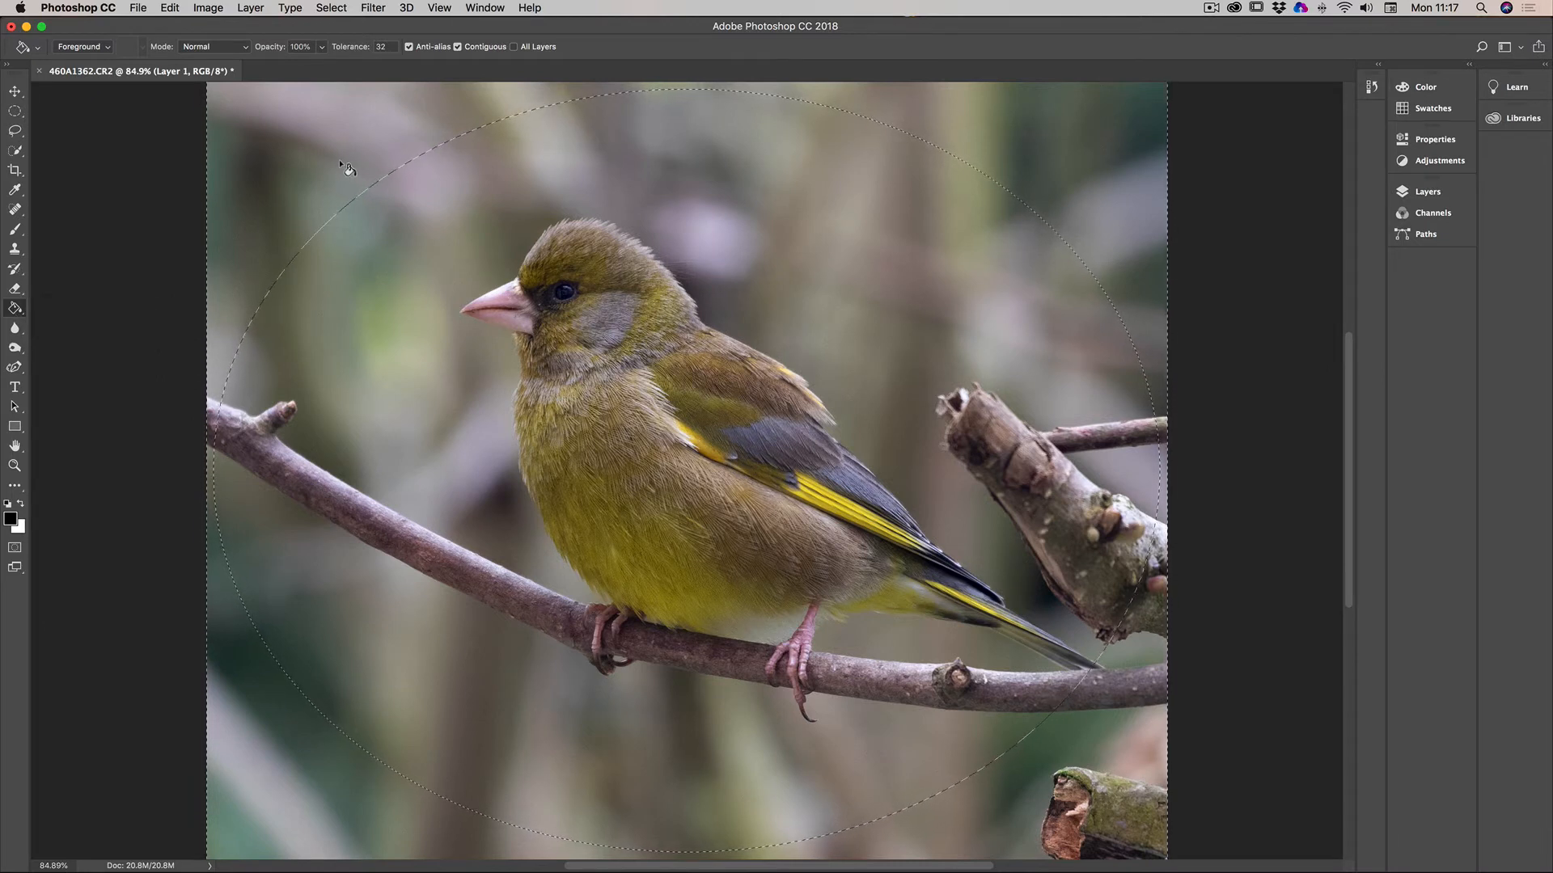
pyautogui.click(340, 162)
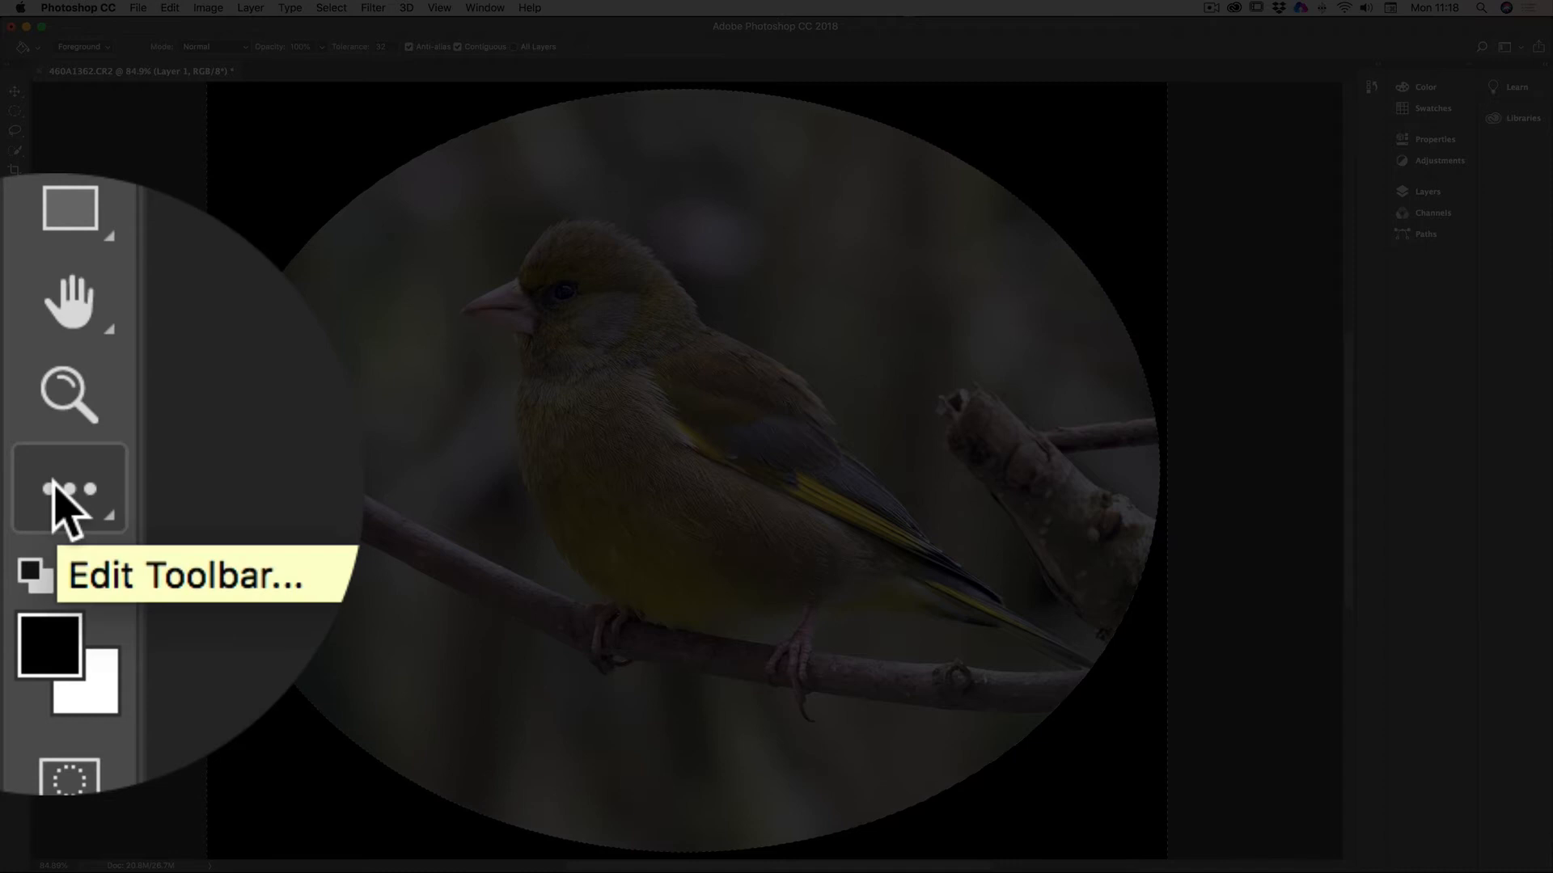
pyautogui.click(15, 488)
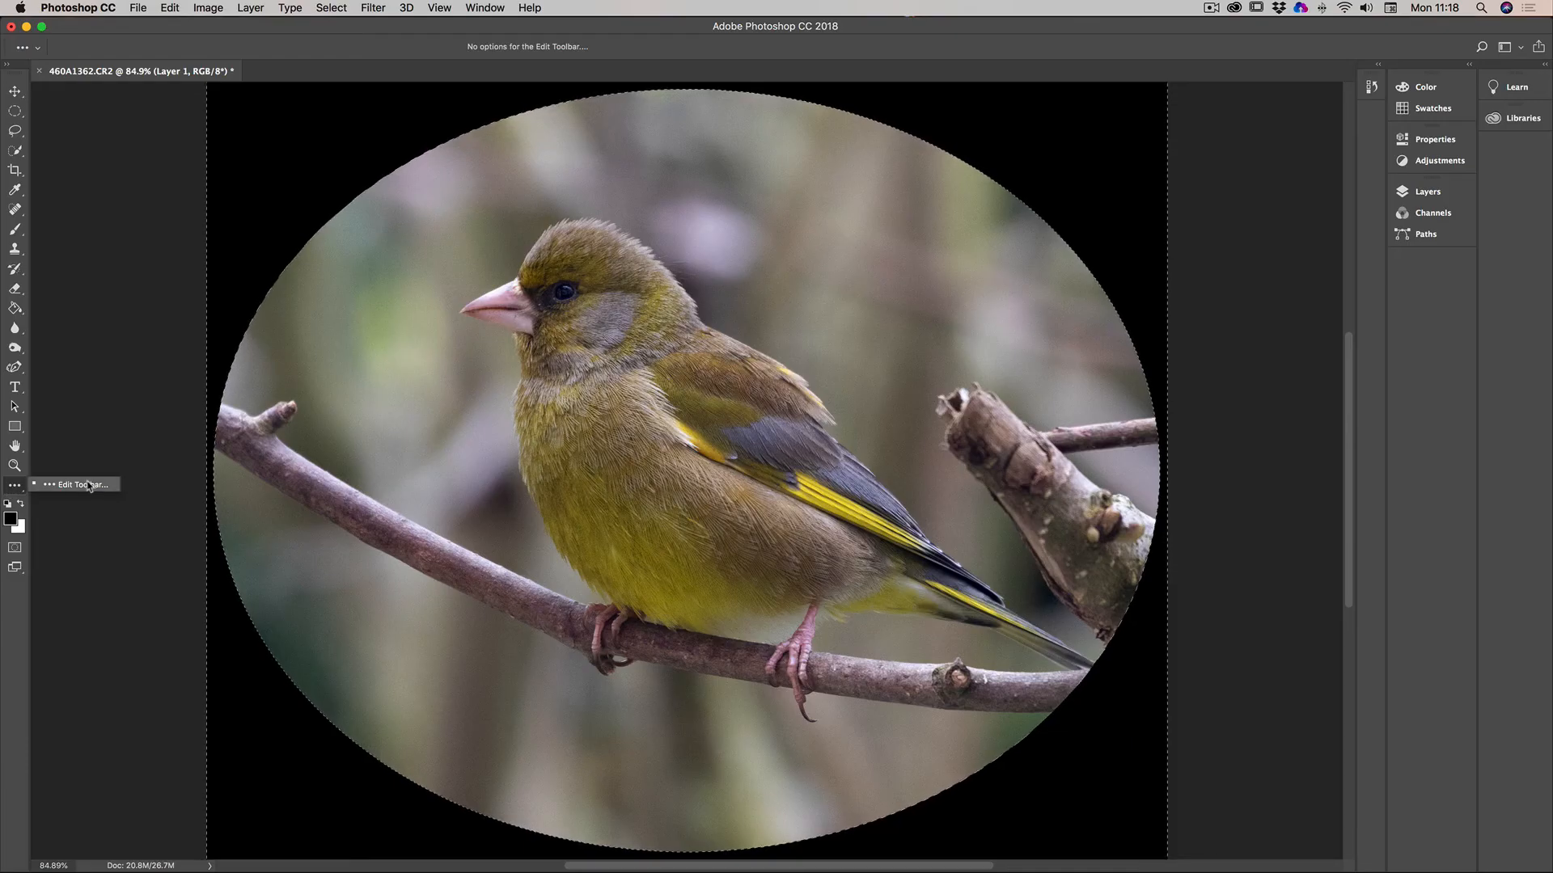
pyautogui.click(13, 489)
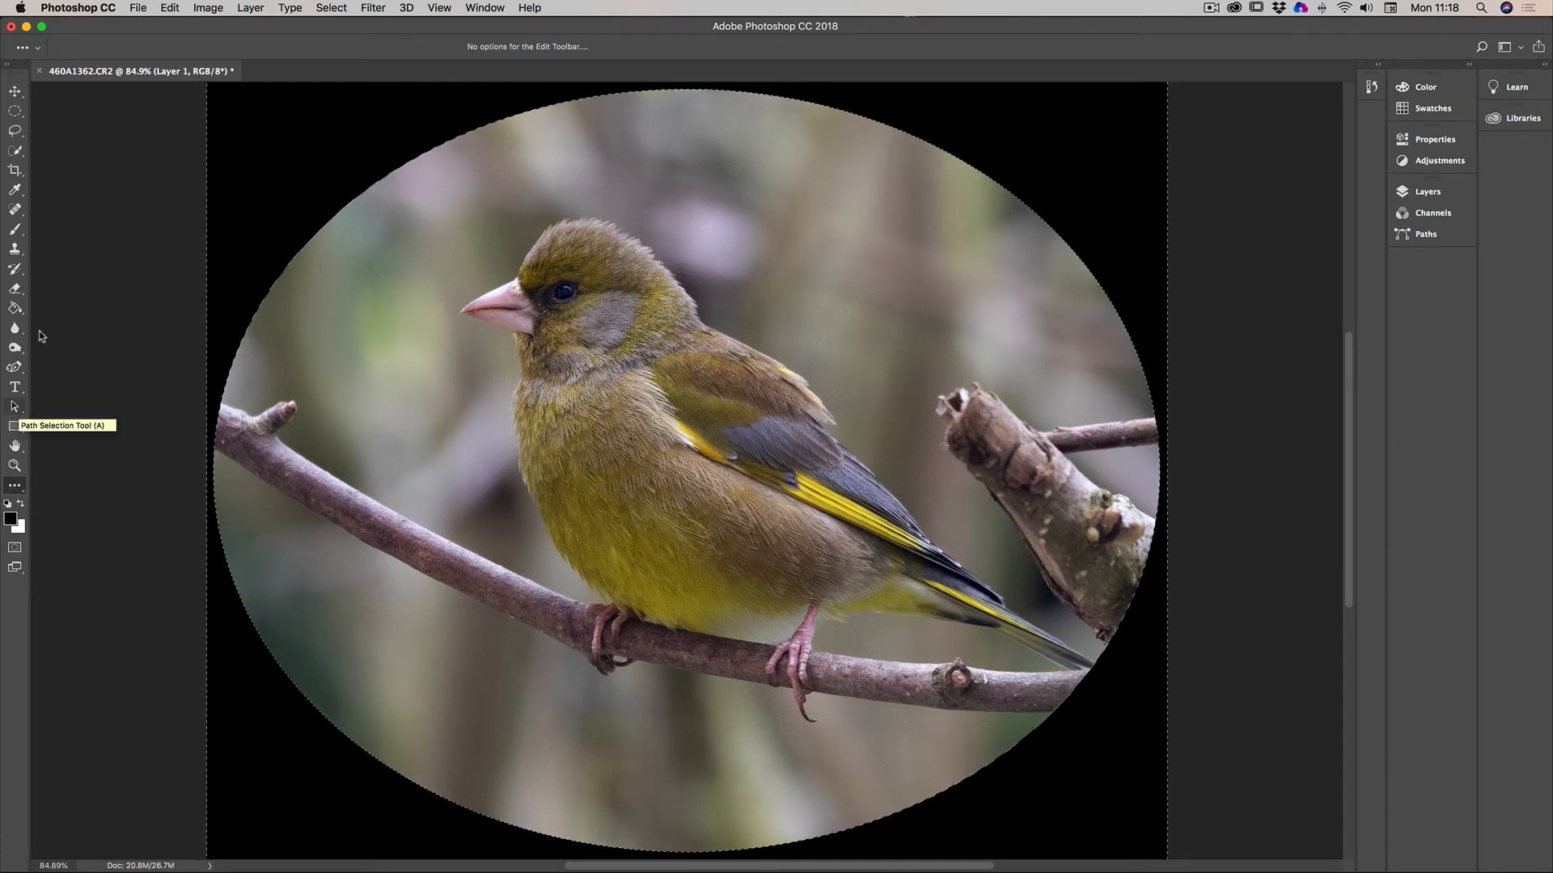
pyautogui.click(14, 309)
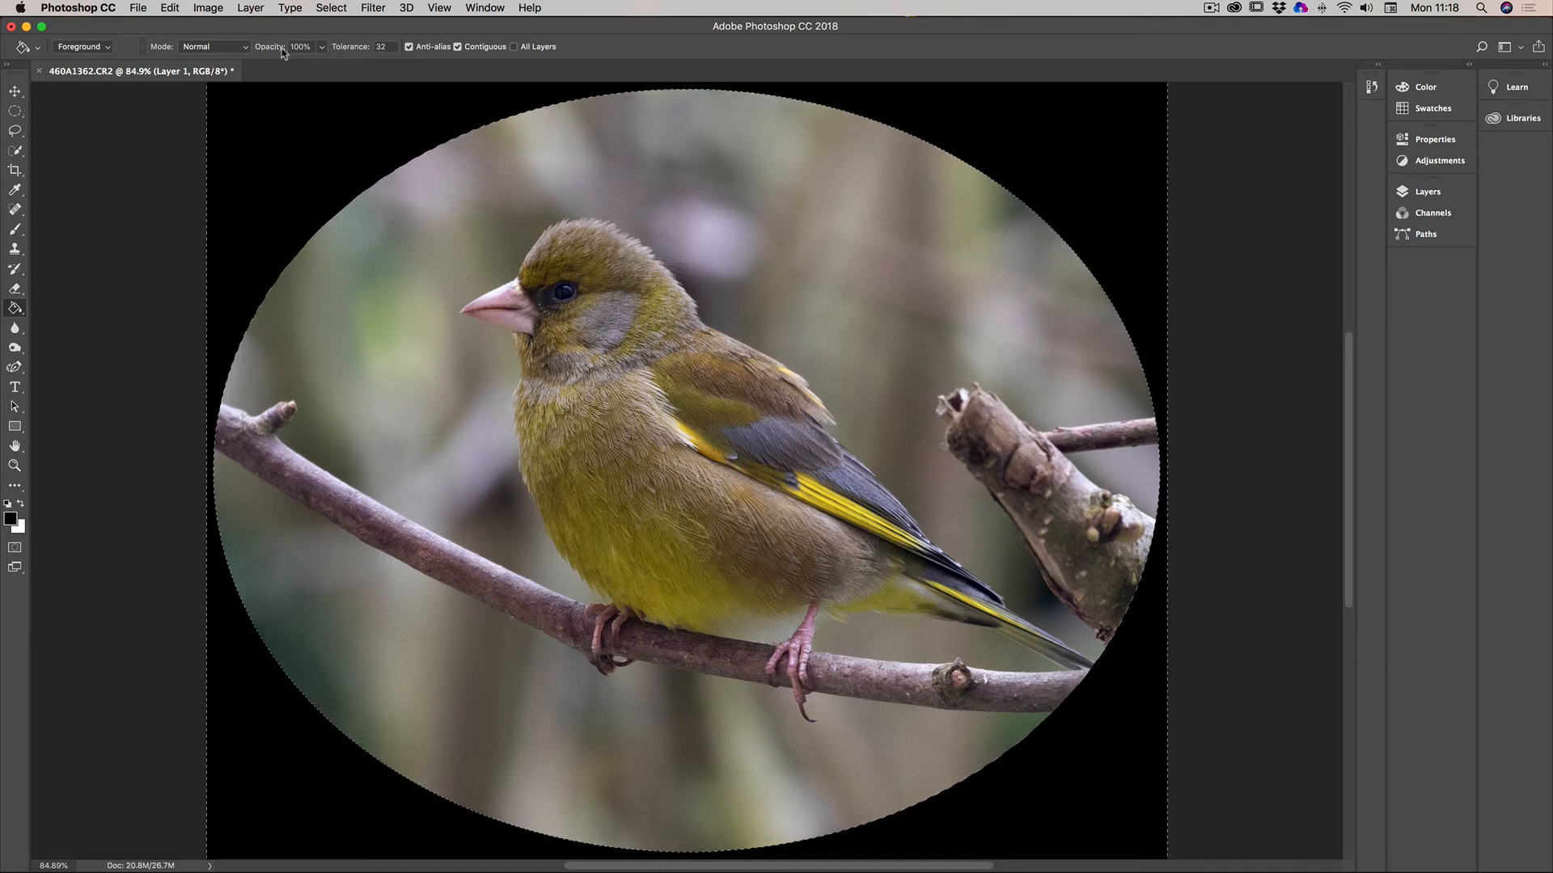
# Clear the selection and apply a Gaussian Blur with a radius of 341.6 pixels to the black layer
pyautogui.click(331, 10)
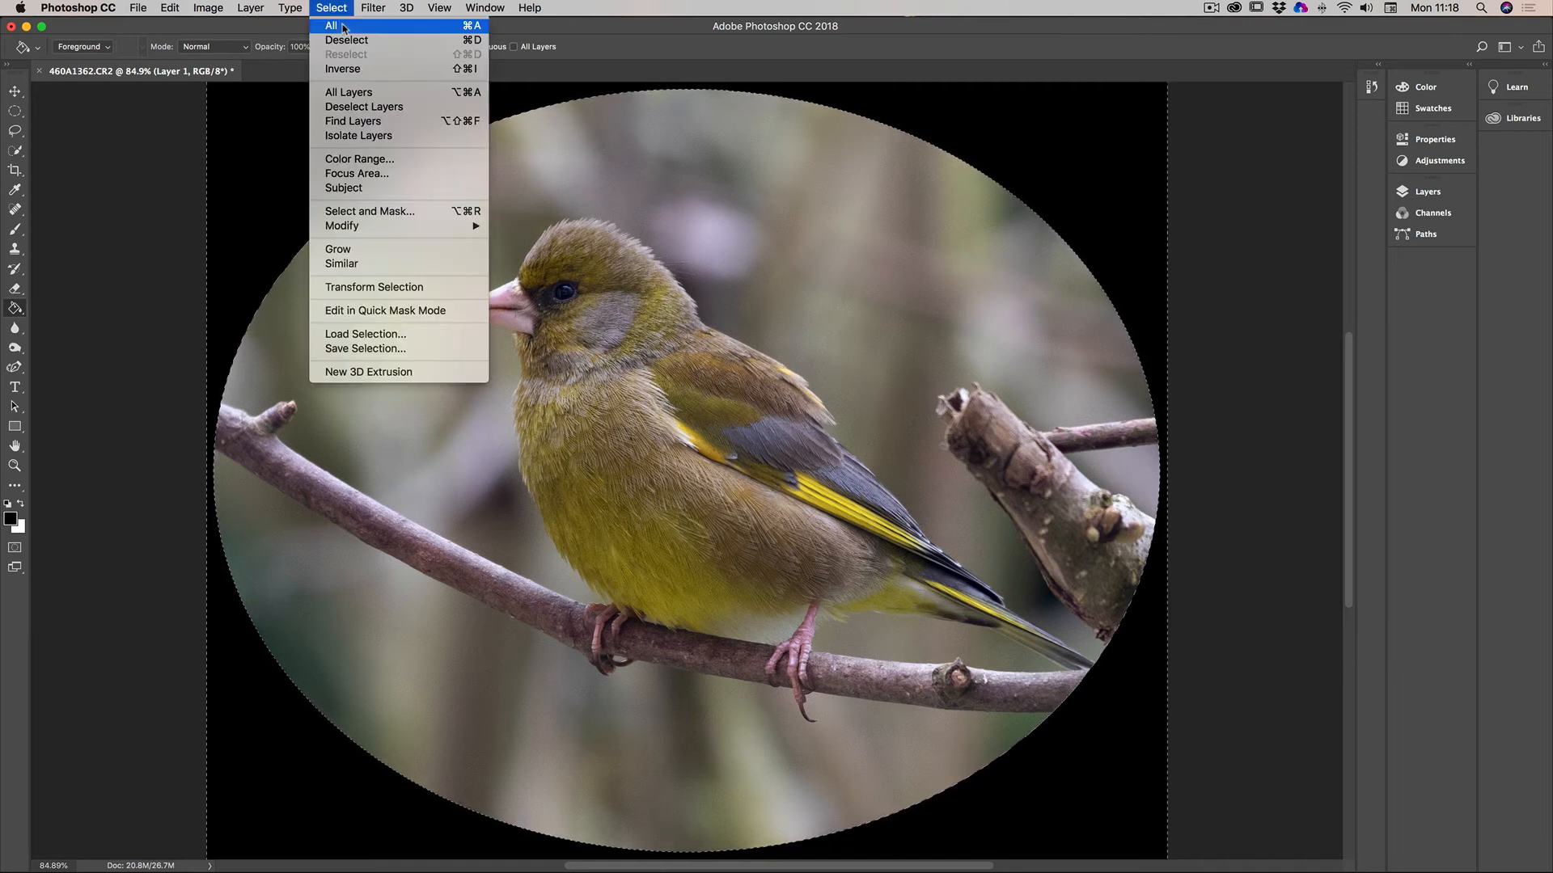
pyautogui.click(347, 40)
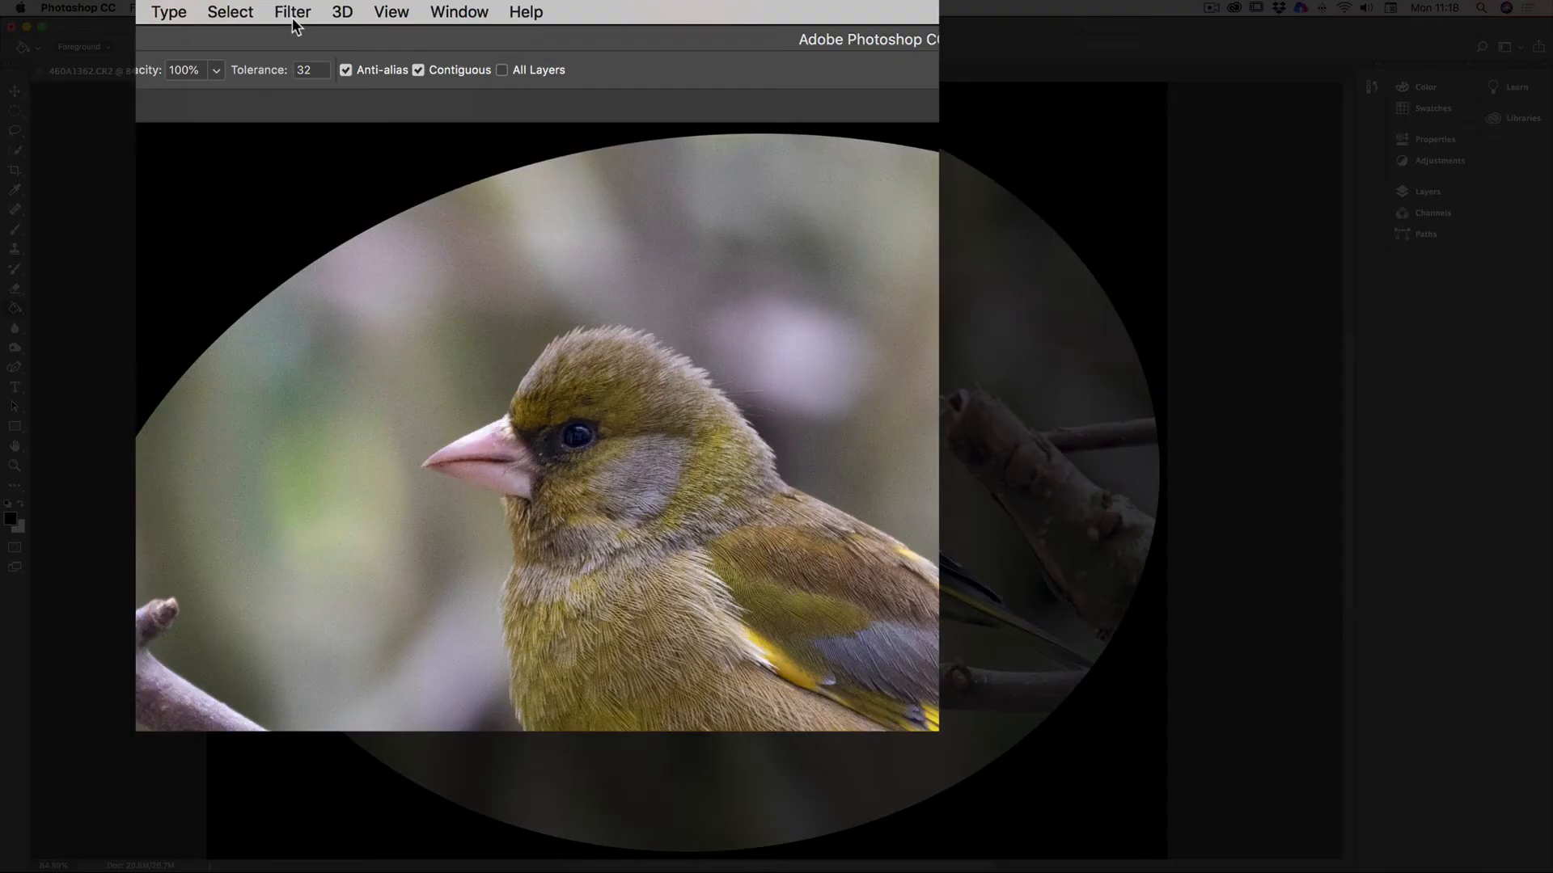
pyautogui.click(293, 13)
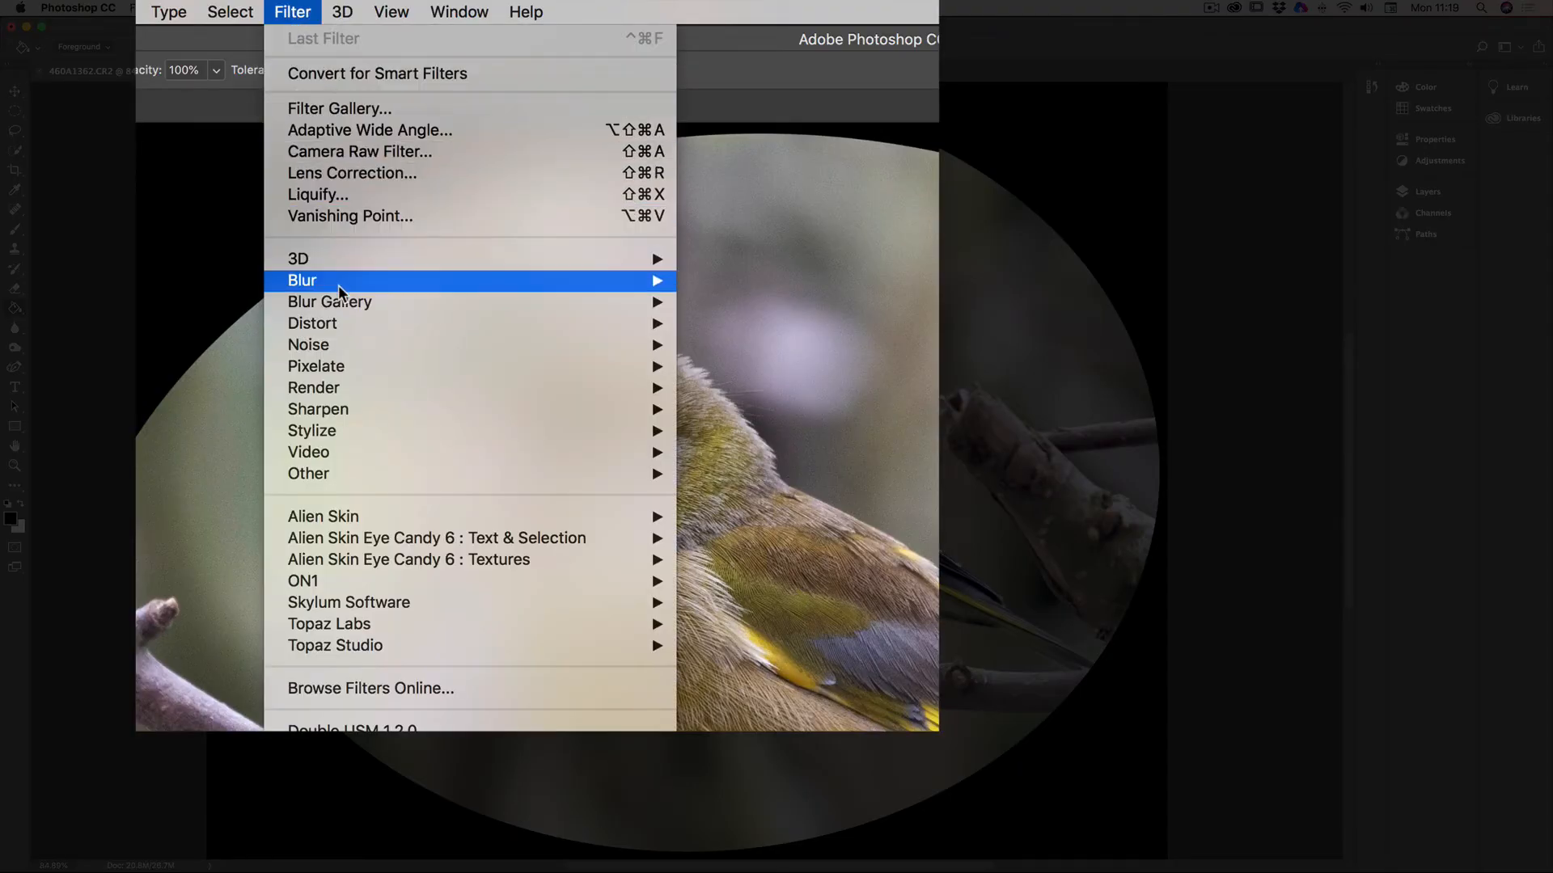
pyautogui.moveTo(339, 291)
pyautogui.moveTo(631, 263)
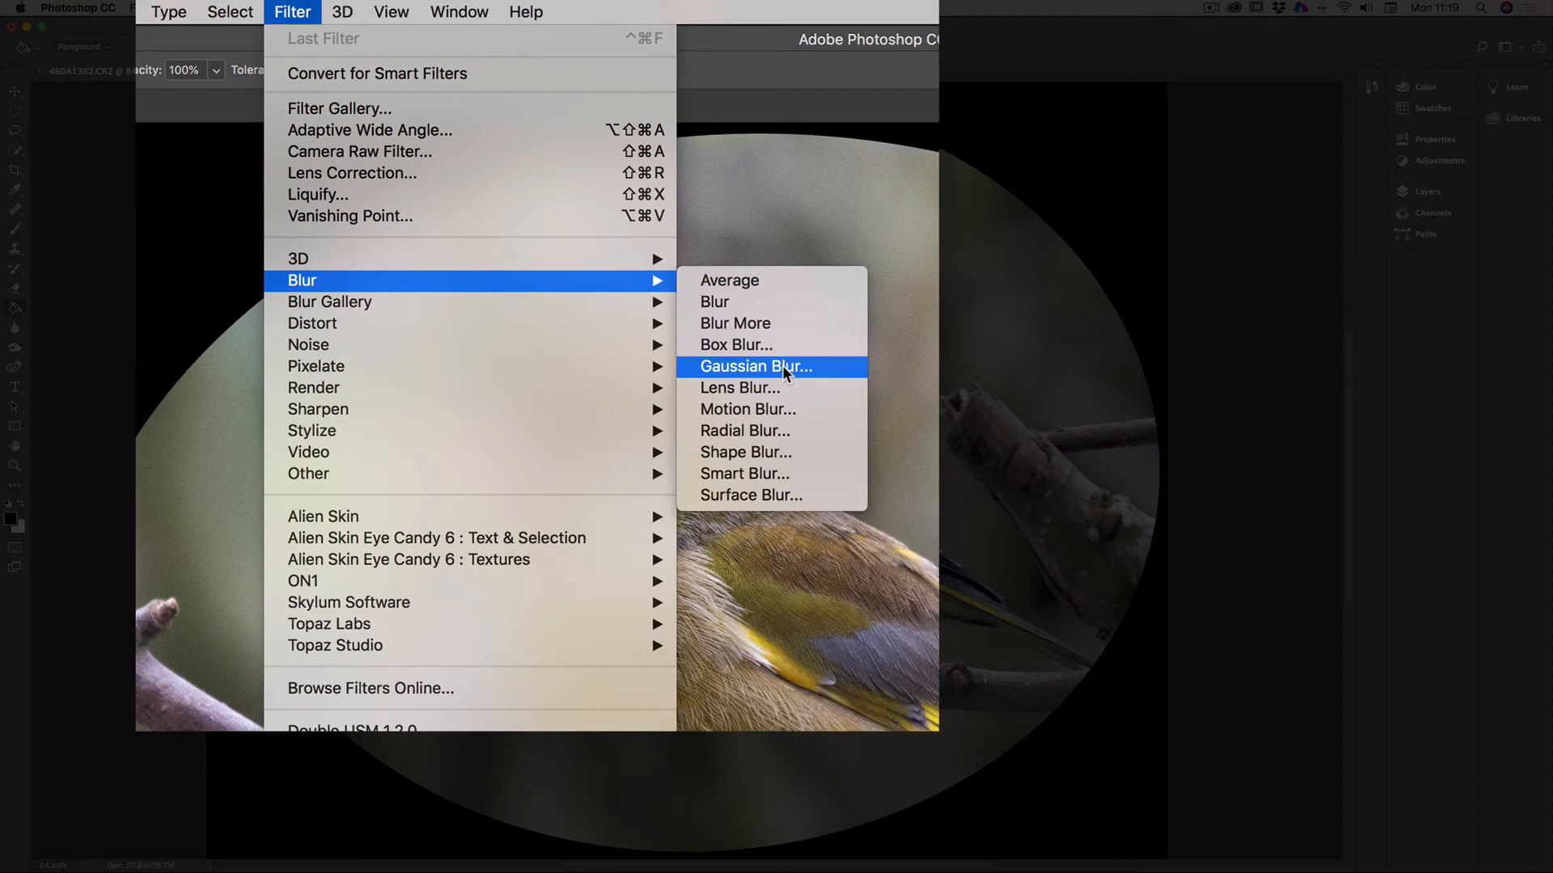
pyautogui.click(783, 365)
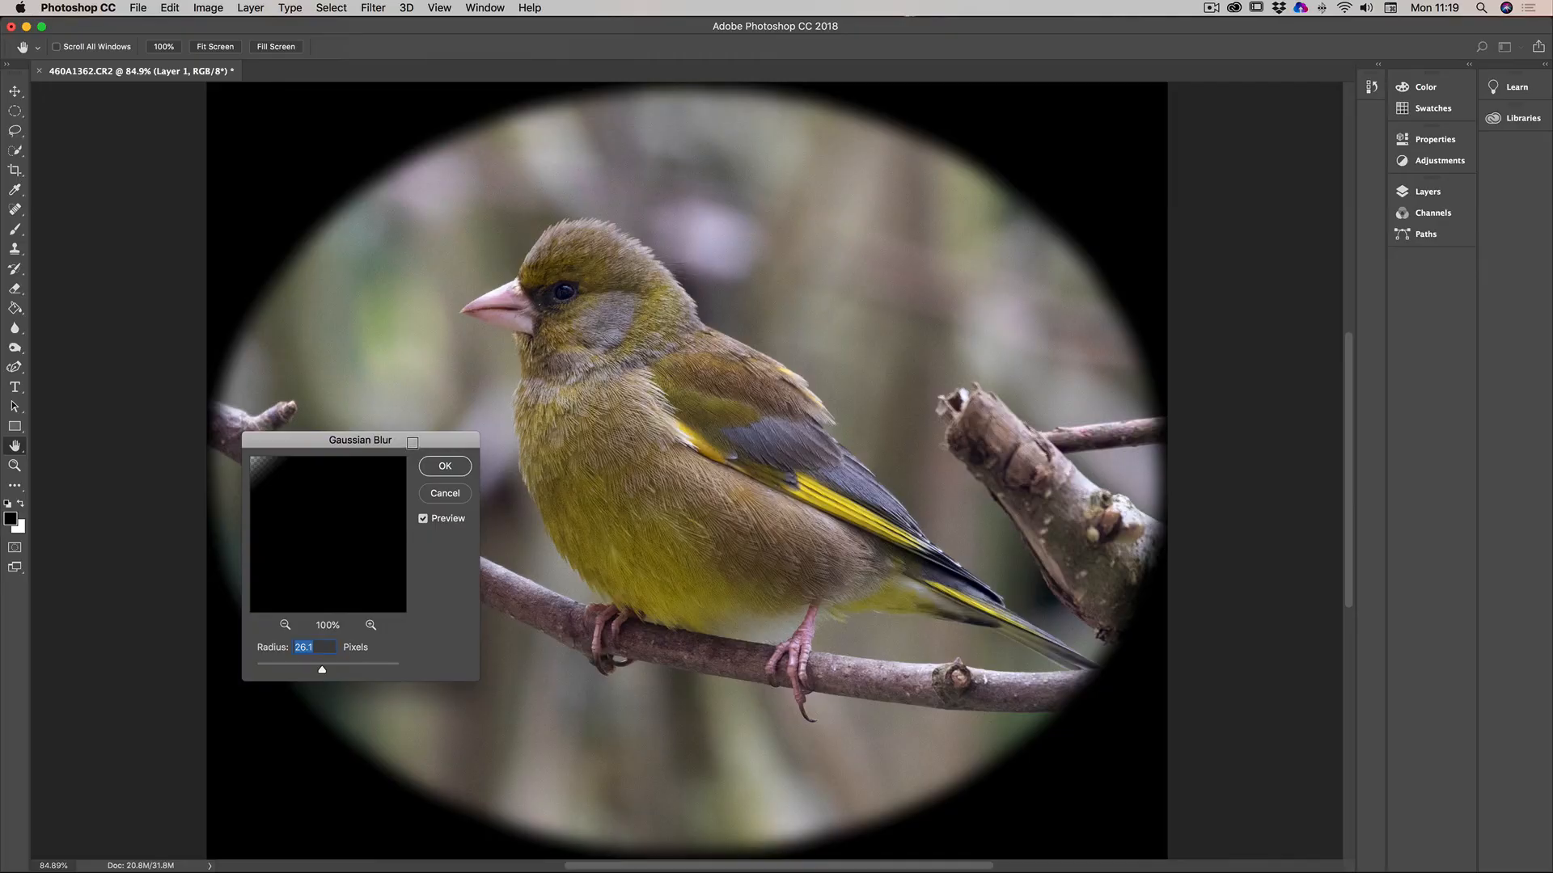
pyautogui.moveTo(349, 446); pyautogui.dragTo(1164, 402)
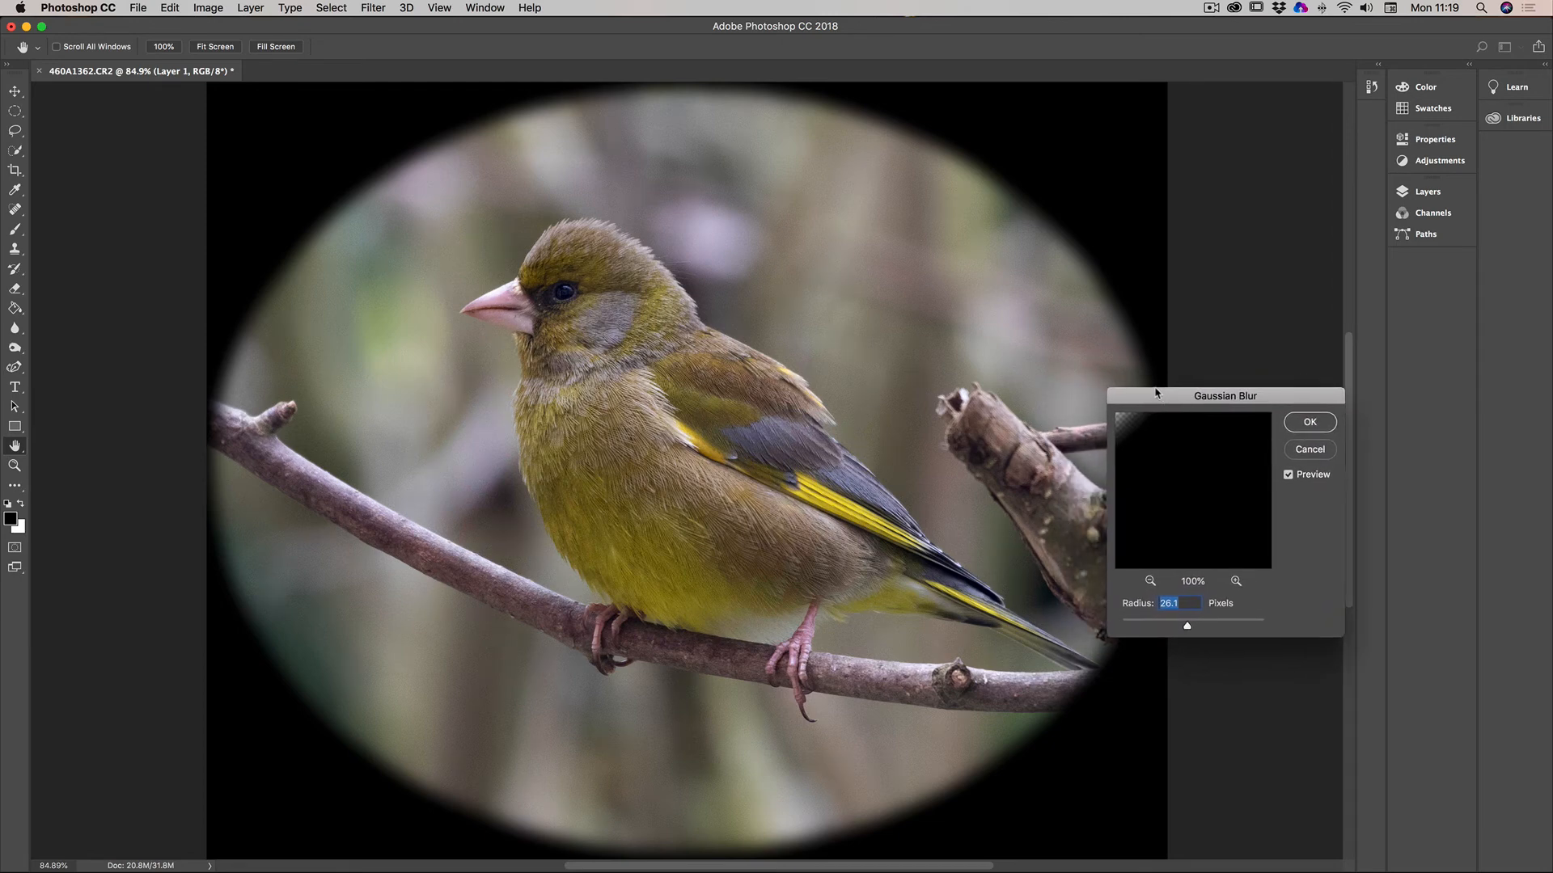
pyautogui.moveTo(1185, 626); pyautogui.dragTo(1143, 628)
pyautogui.moveTo(1086, 699); pyautogui.dragTo(1245, 627)
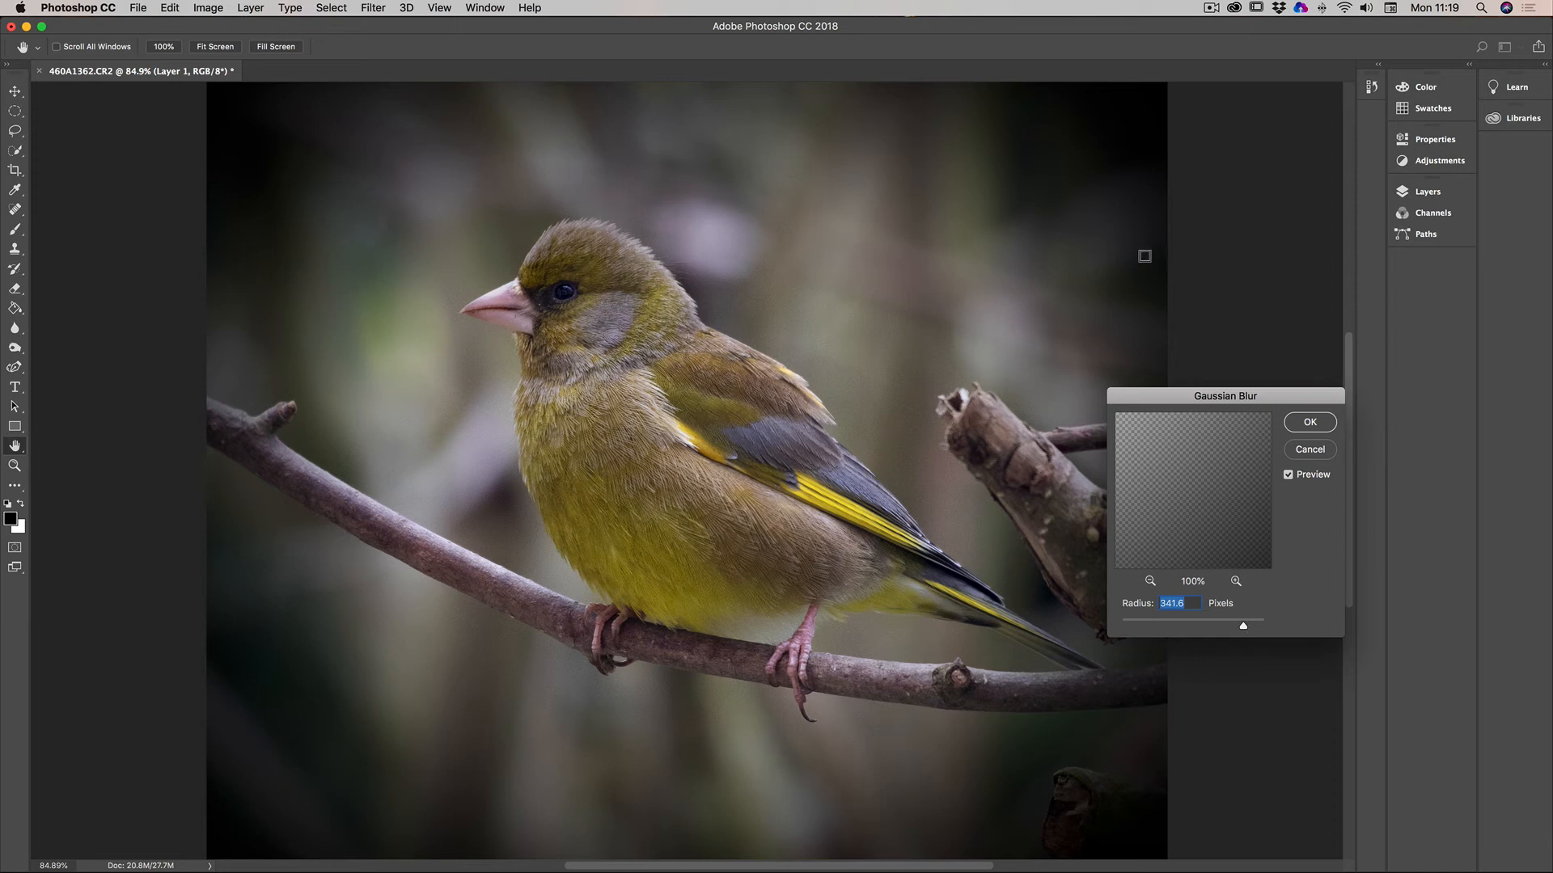
pyautogui.click(1310, 422)
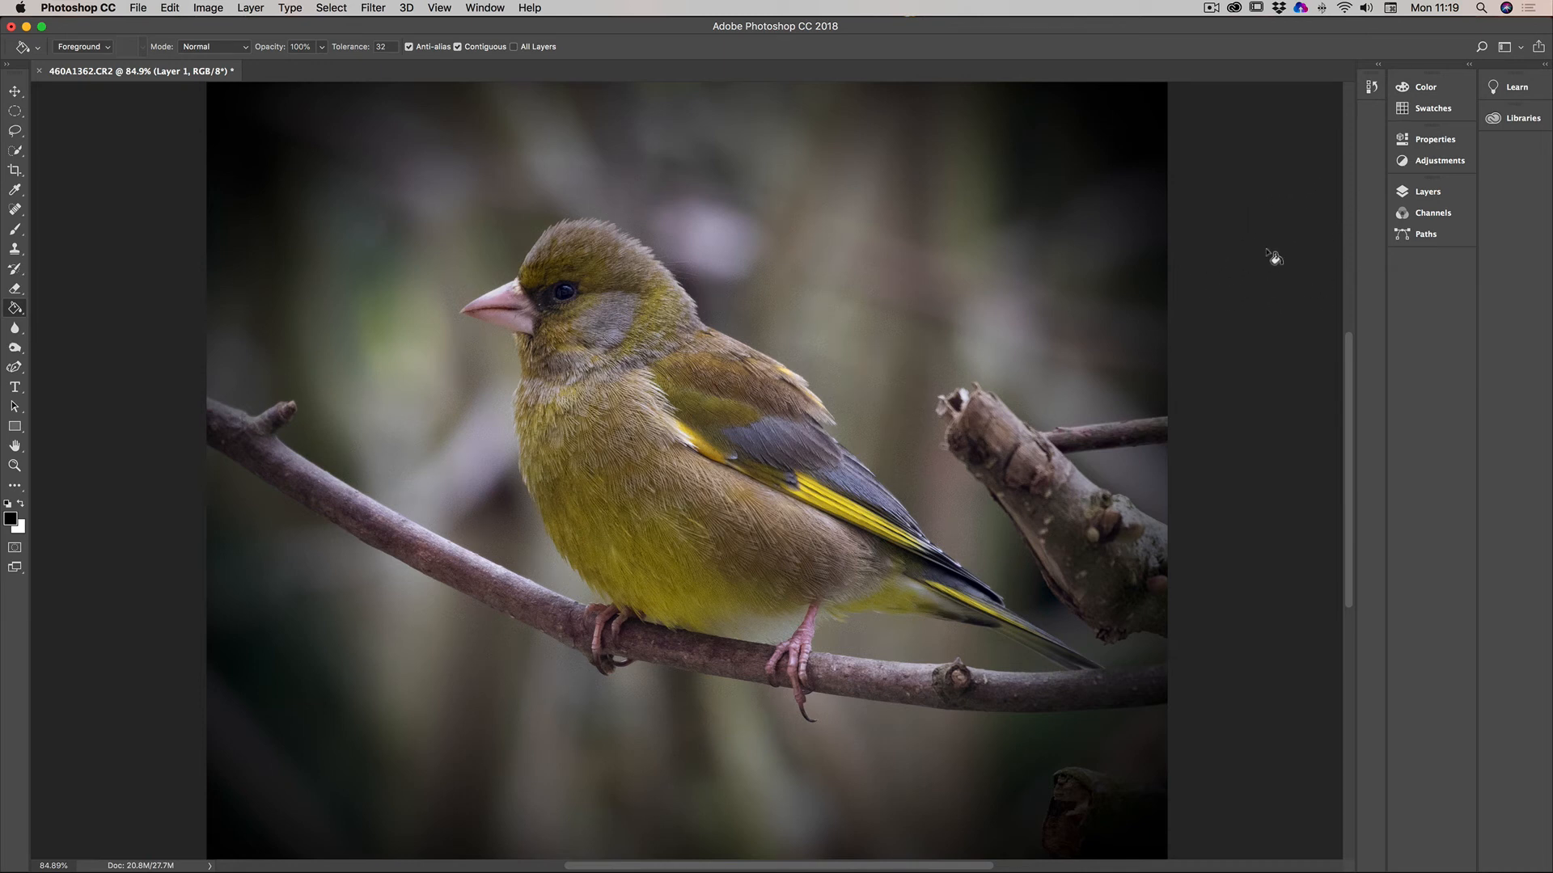
# Set the blending mode of Layer 1 to Soft Light
pyautogui.click(1407, 194)
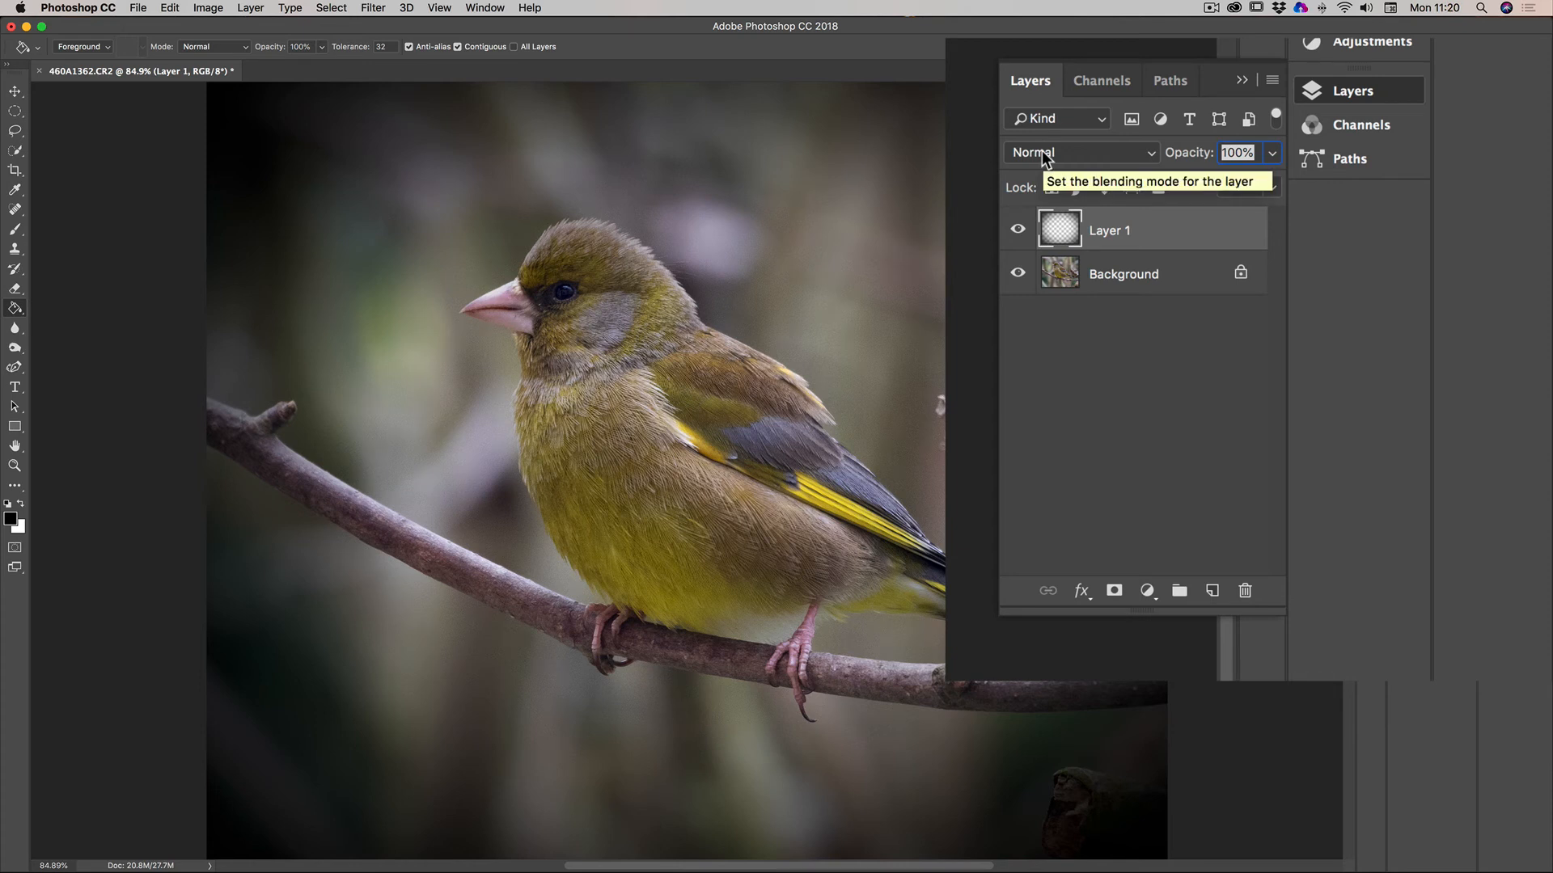
pyautogui.click(1114, 154)
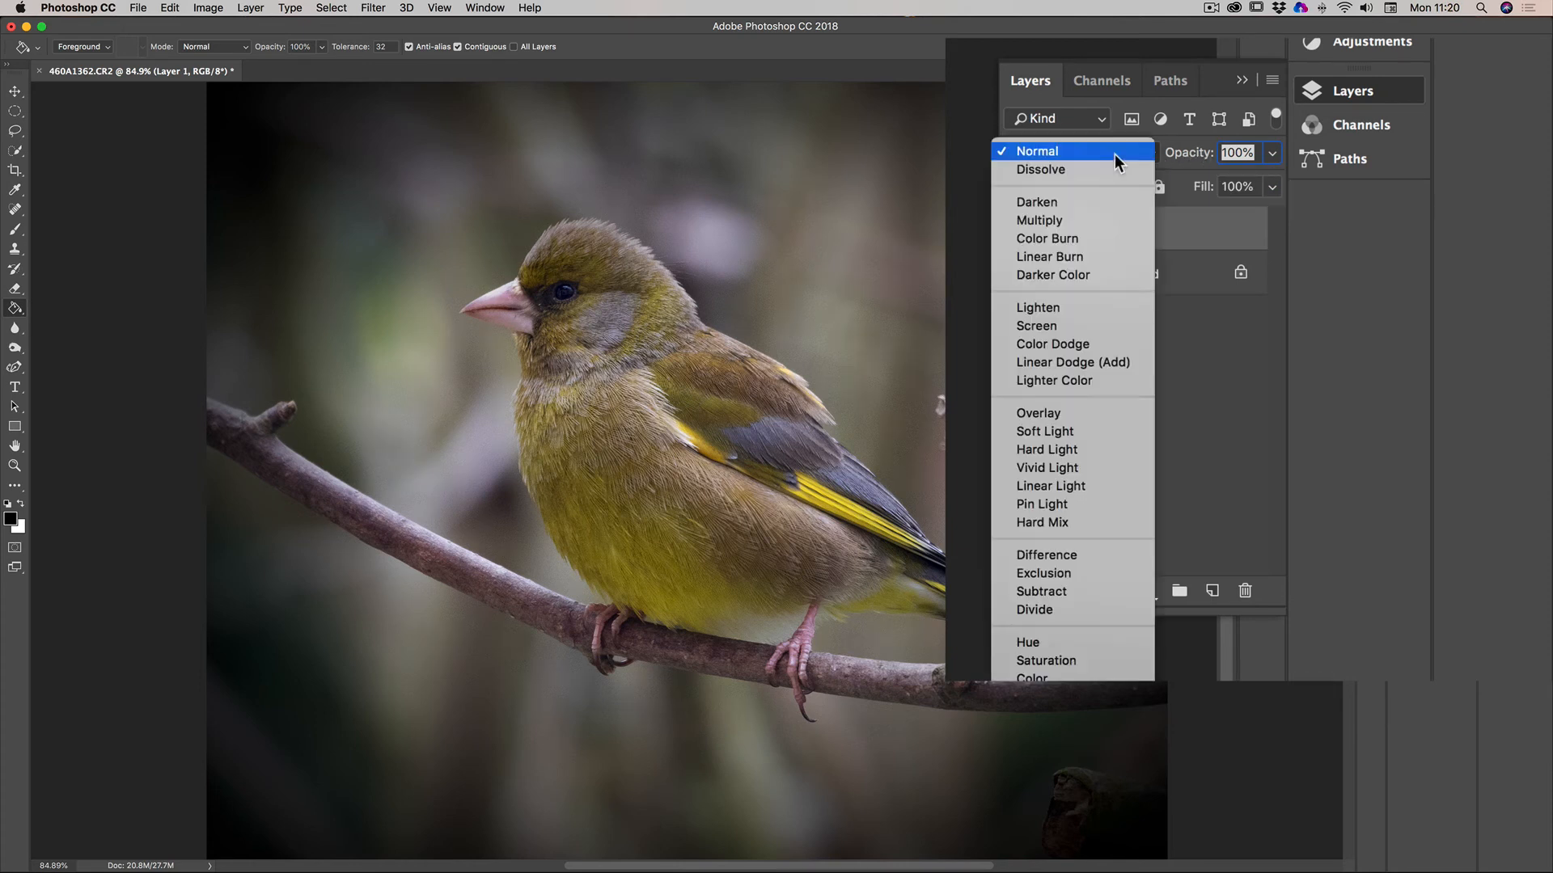
pyautogui.click(1045, 431)
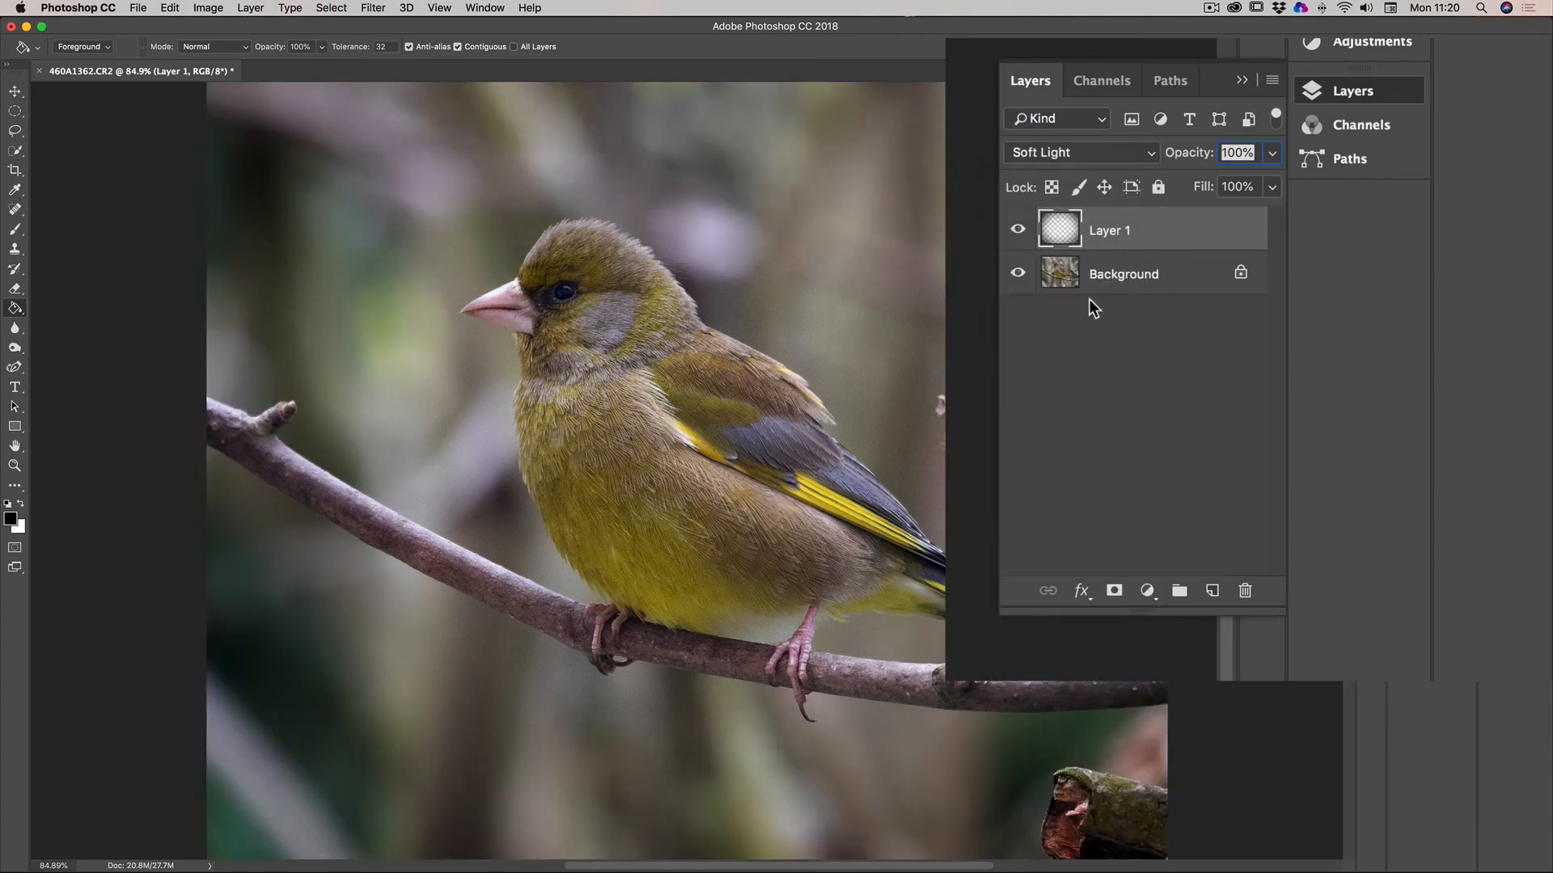
# Hide and show Layer 1 twice to compare the photo with and without the vignette
pyautogui.click(1015, 232)
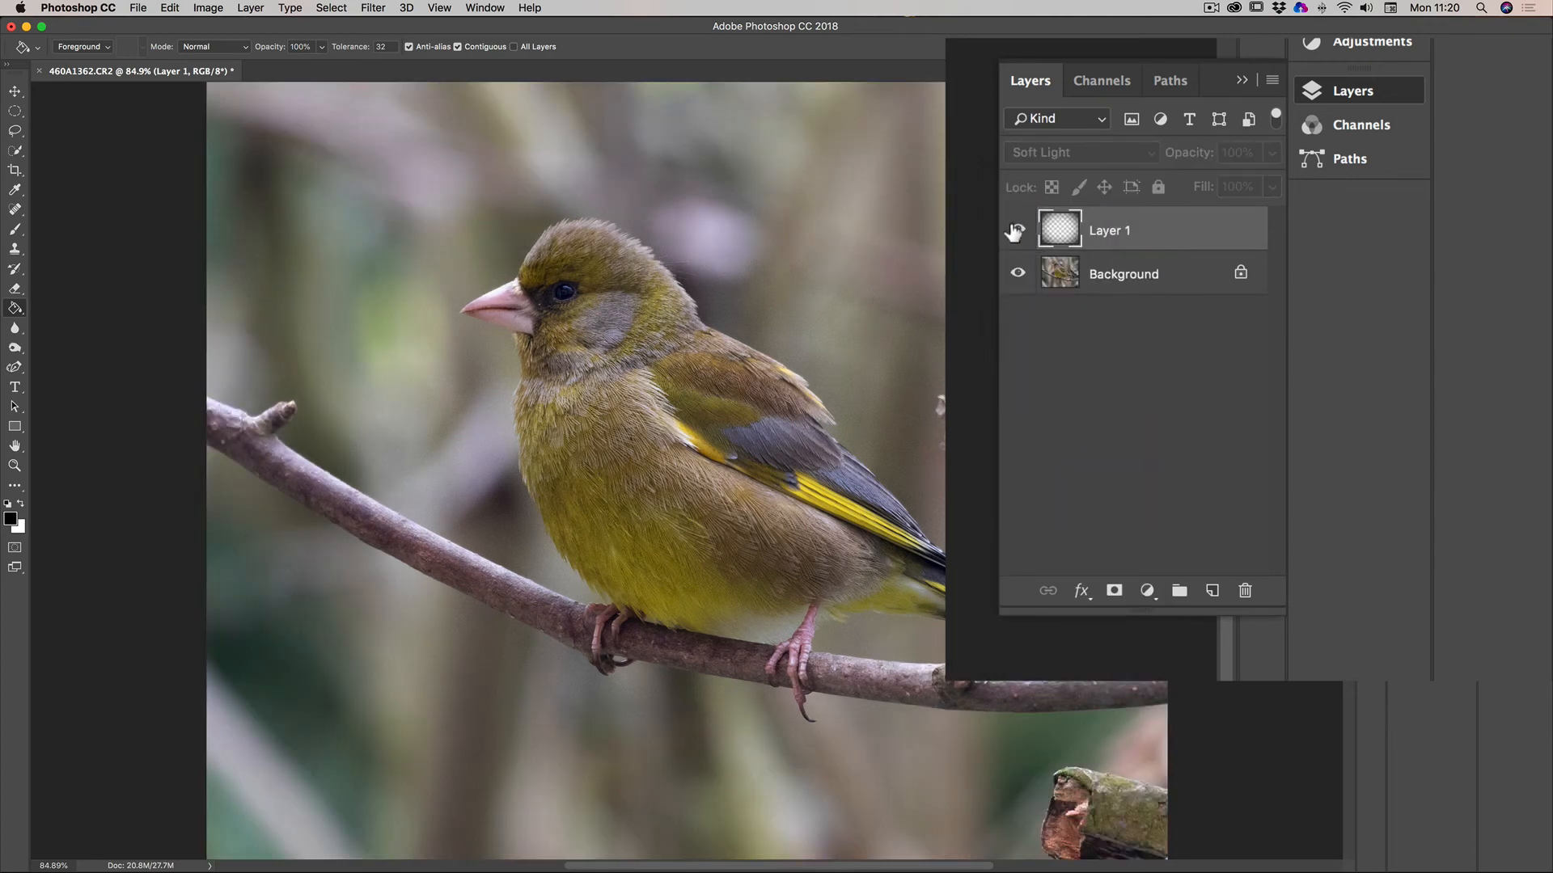
pyautogui.click(1015, 232)
pyautogui.click(1015, 232)
pyautogui.click(1015, 233)
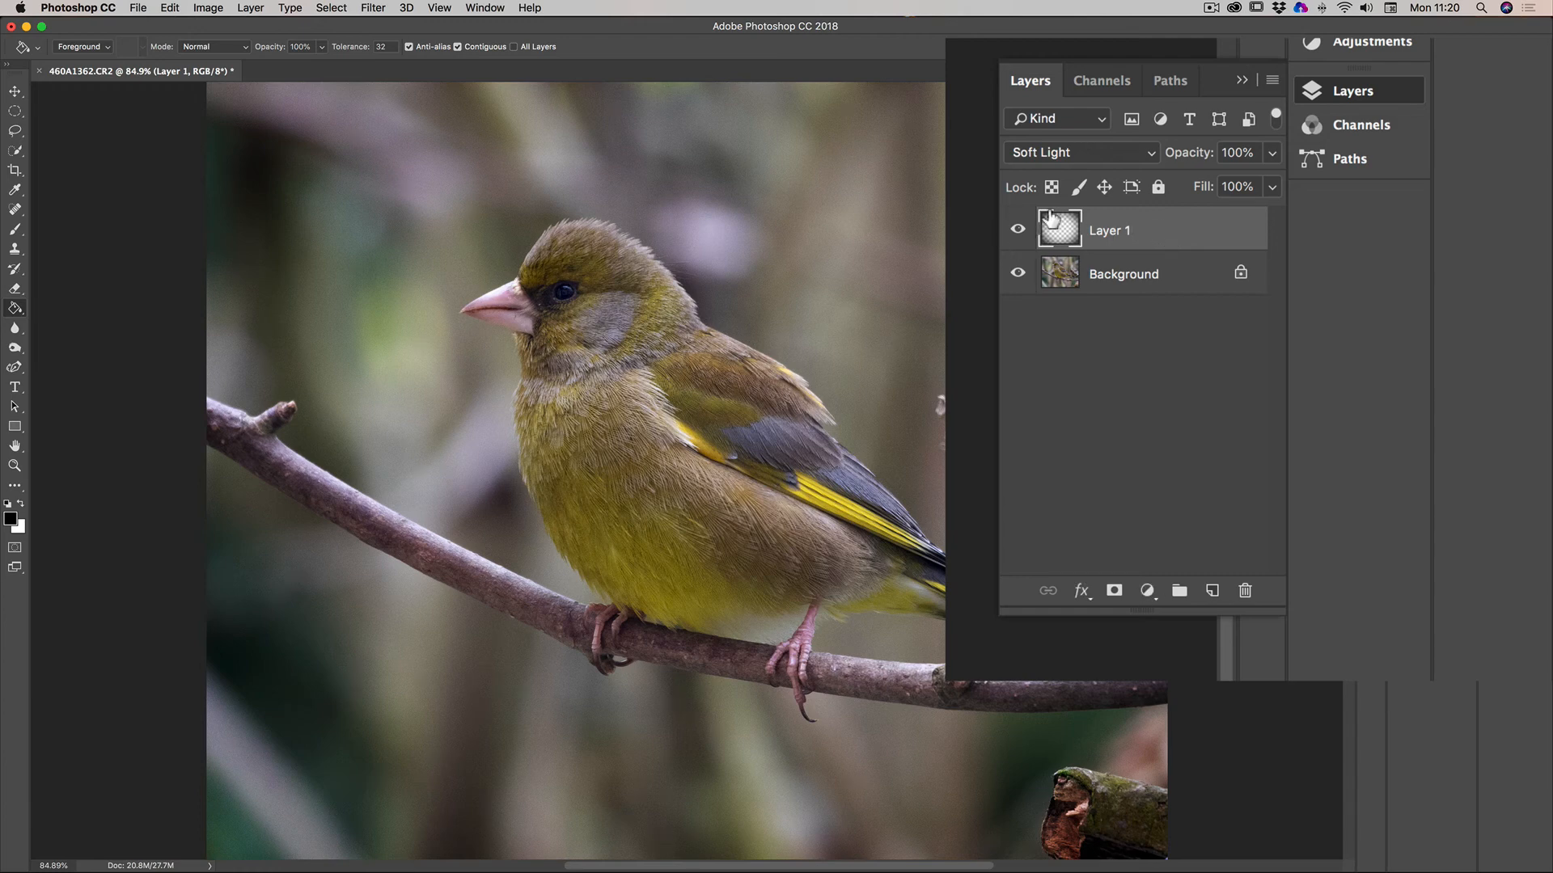
# Reduce the opacity of Layer 1 to 52% to soften the vignette
pyautogui.click(1274, 153)
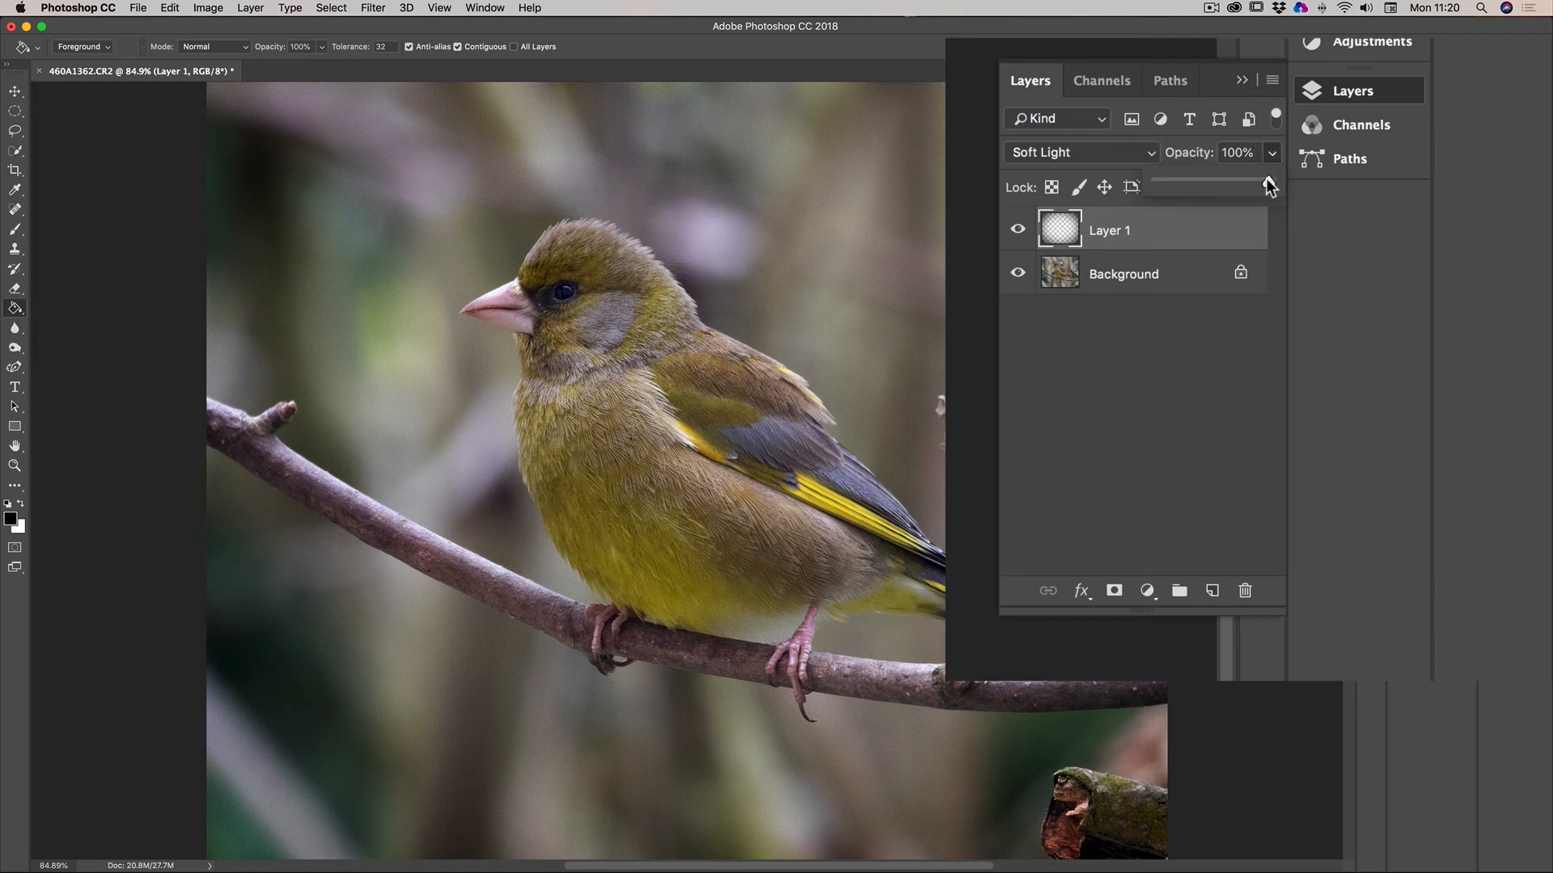
pyautogui.moveTo(1245, 186); pyautogui.dragTo(1210, 183)
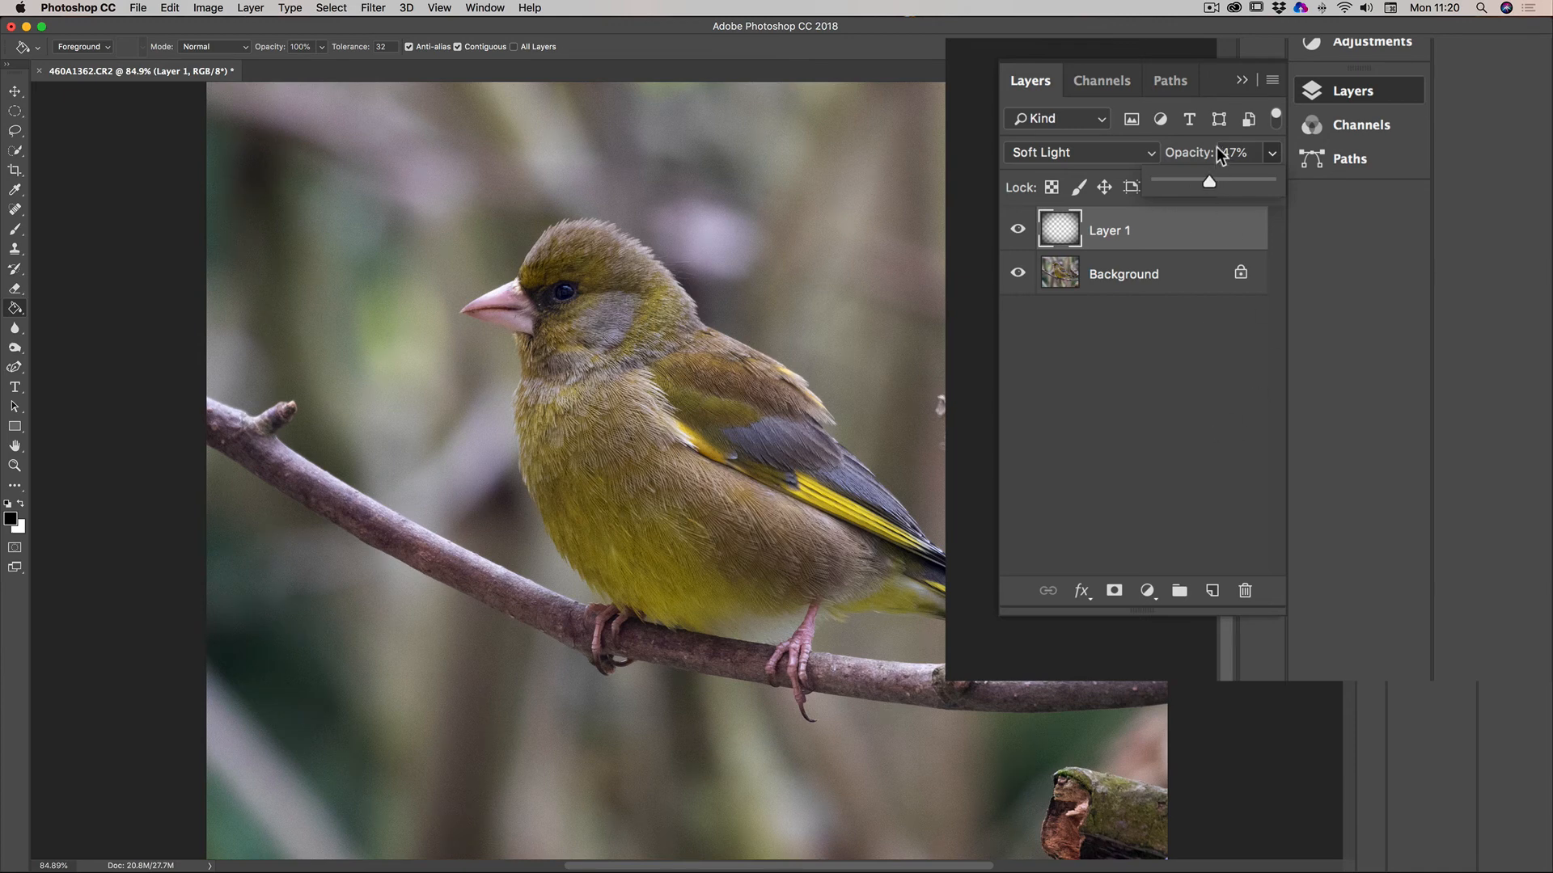
pyautogui.moveTo(1338, 251); pyautogui.dragTo(1341, 249)
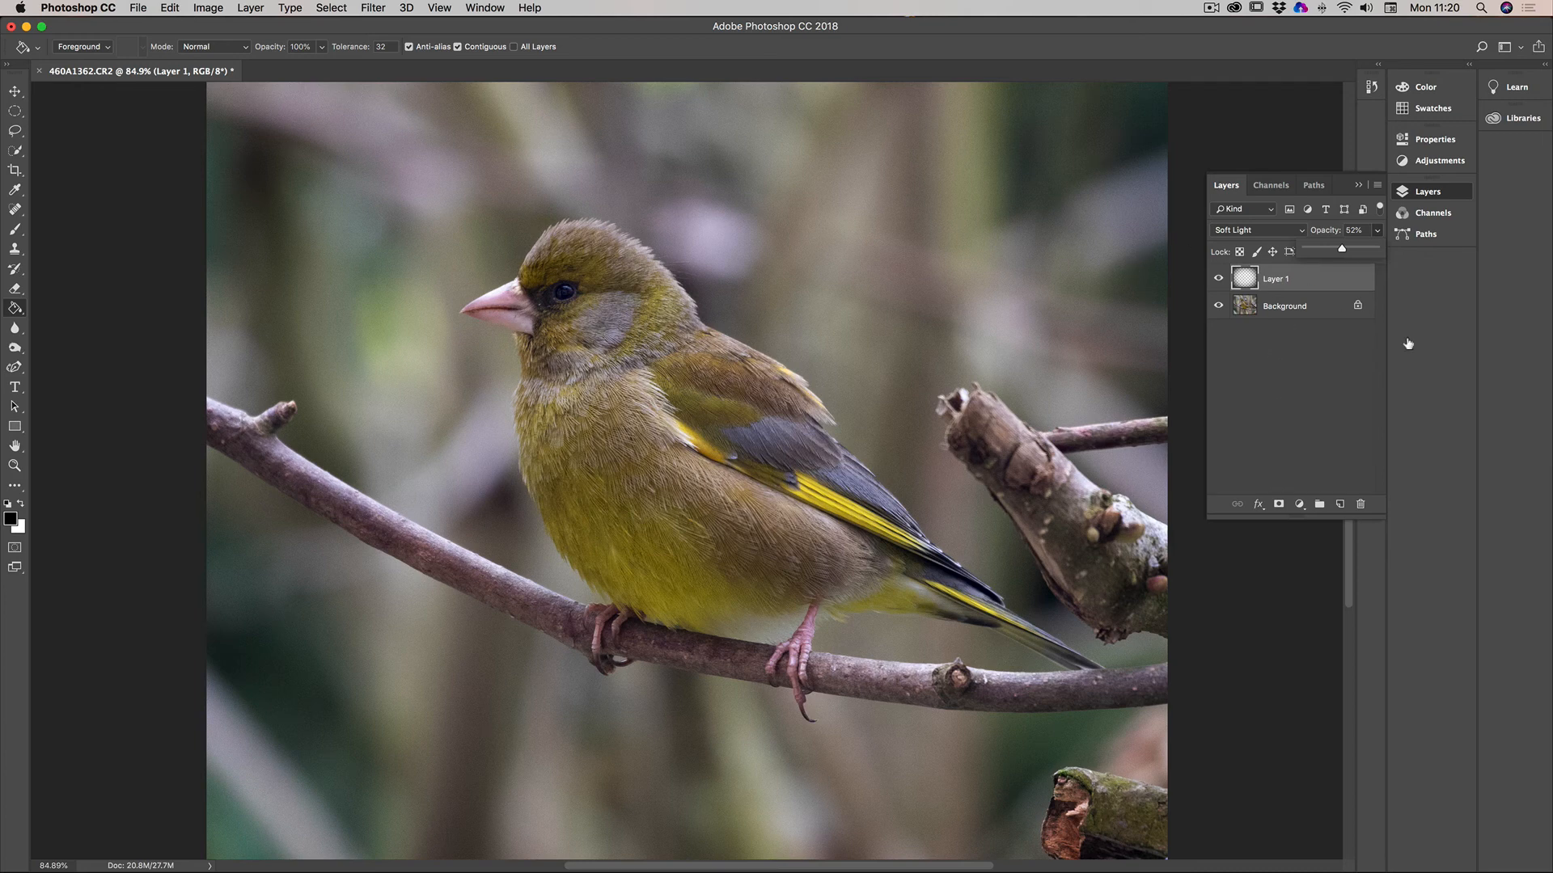
pyautogui.click(1301, 377)
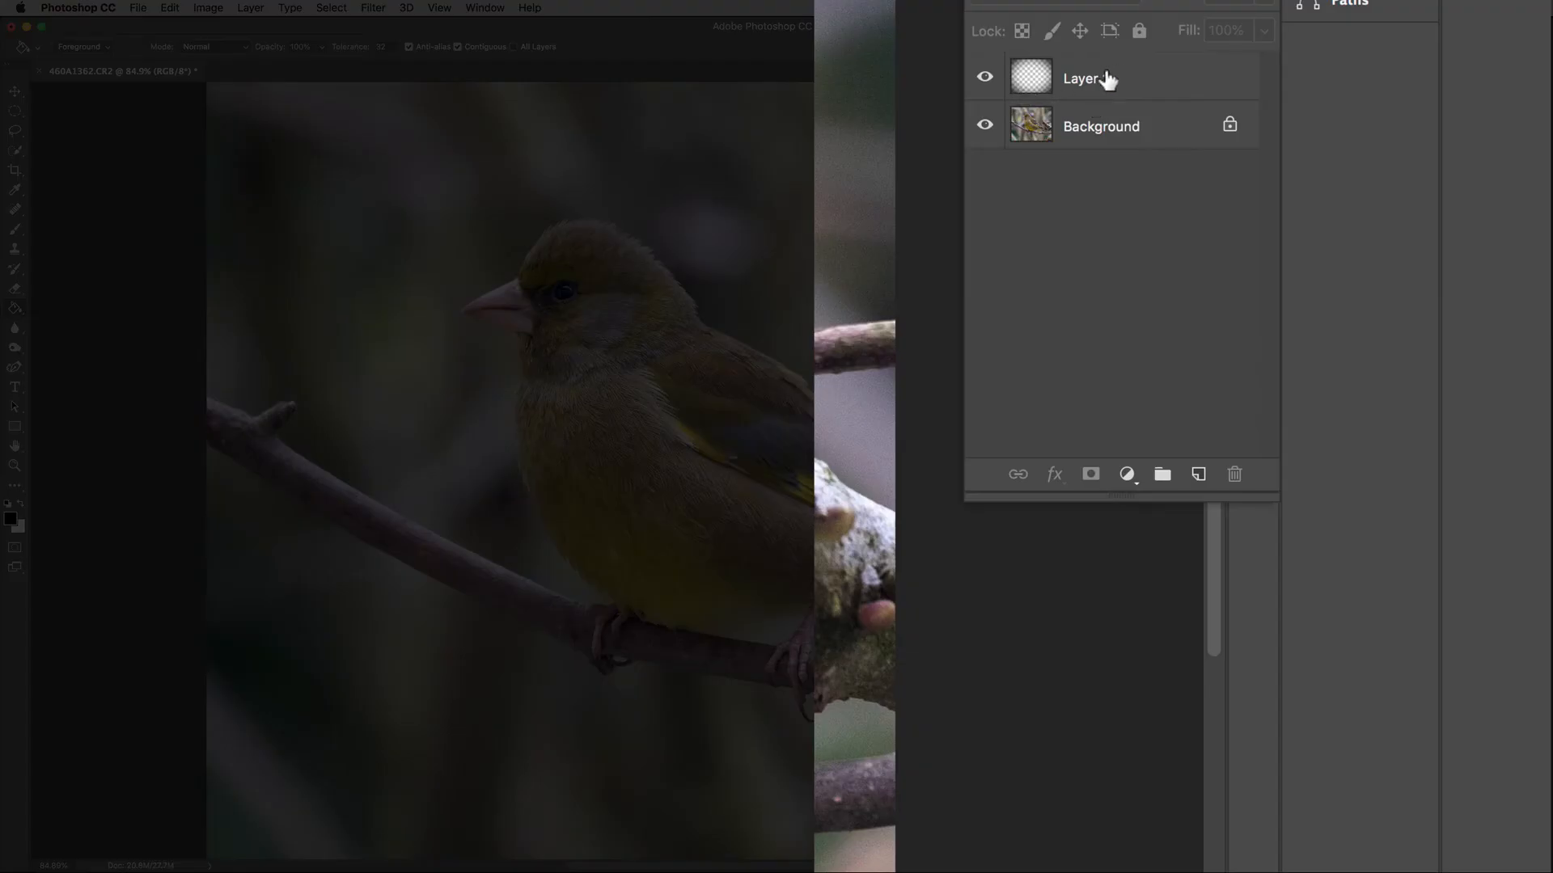
# Flatten the image so the vignette layer is merged into the Background
pyautogui.rightClick(1132, 71)
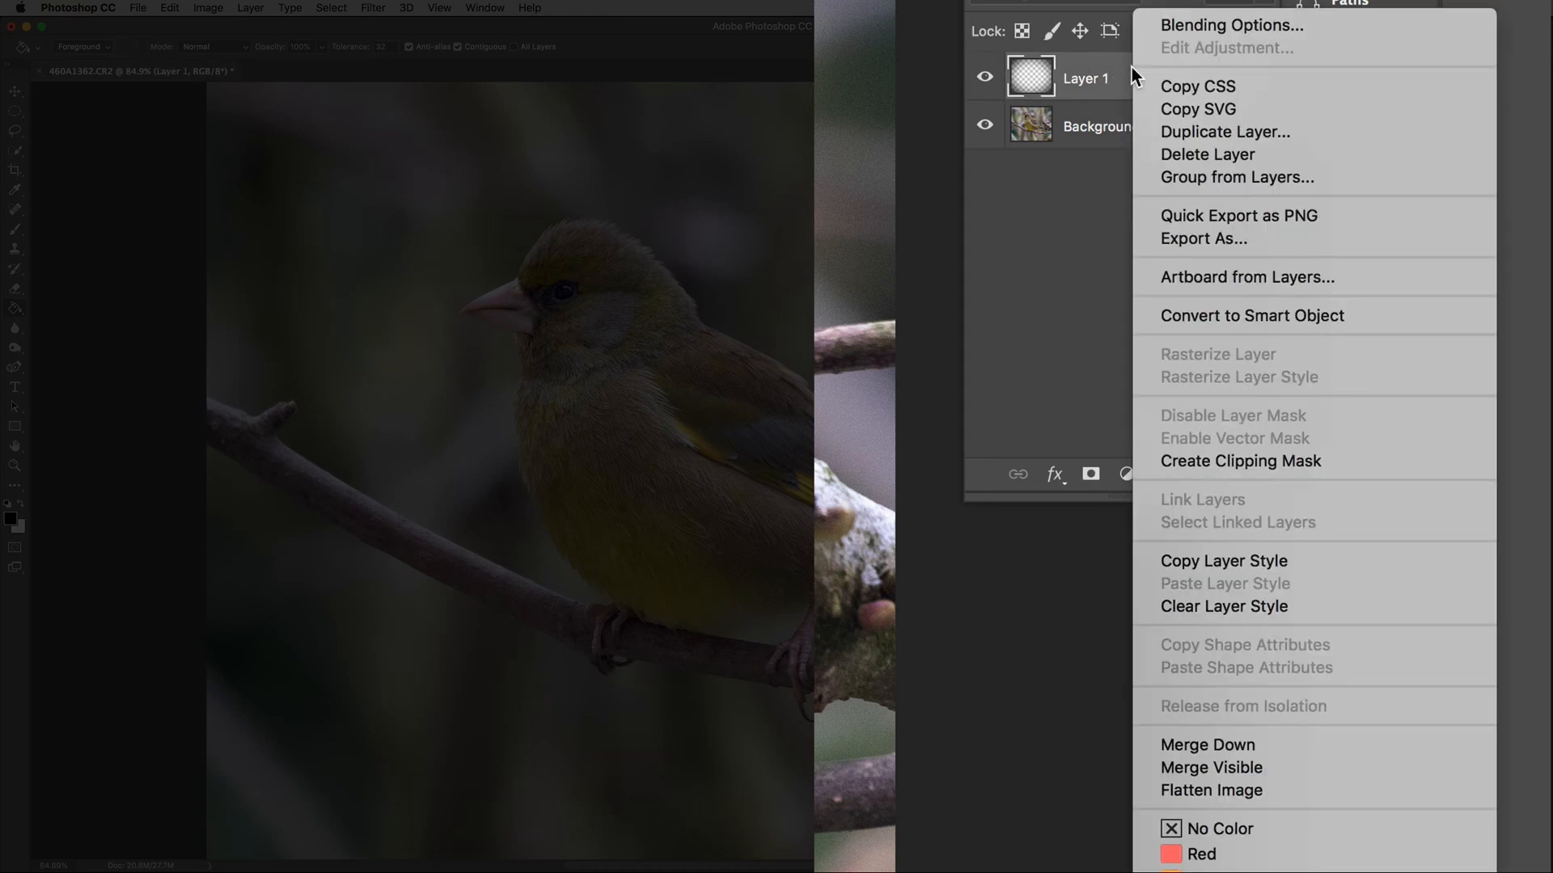
pyautogui.click(1205, 791)
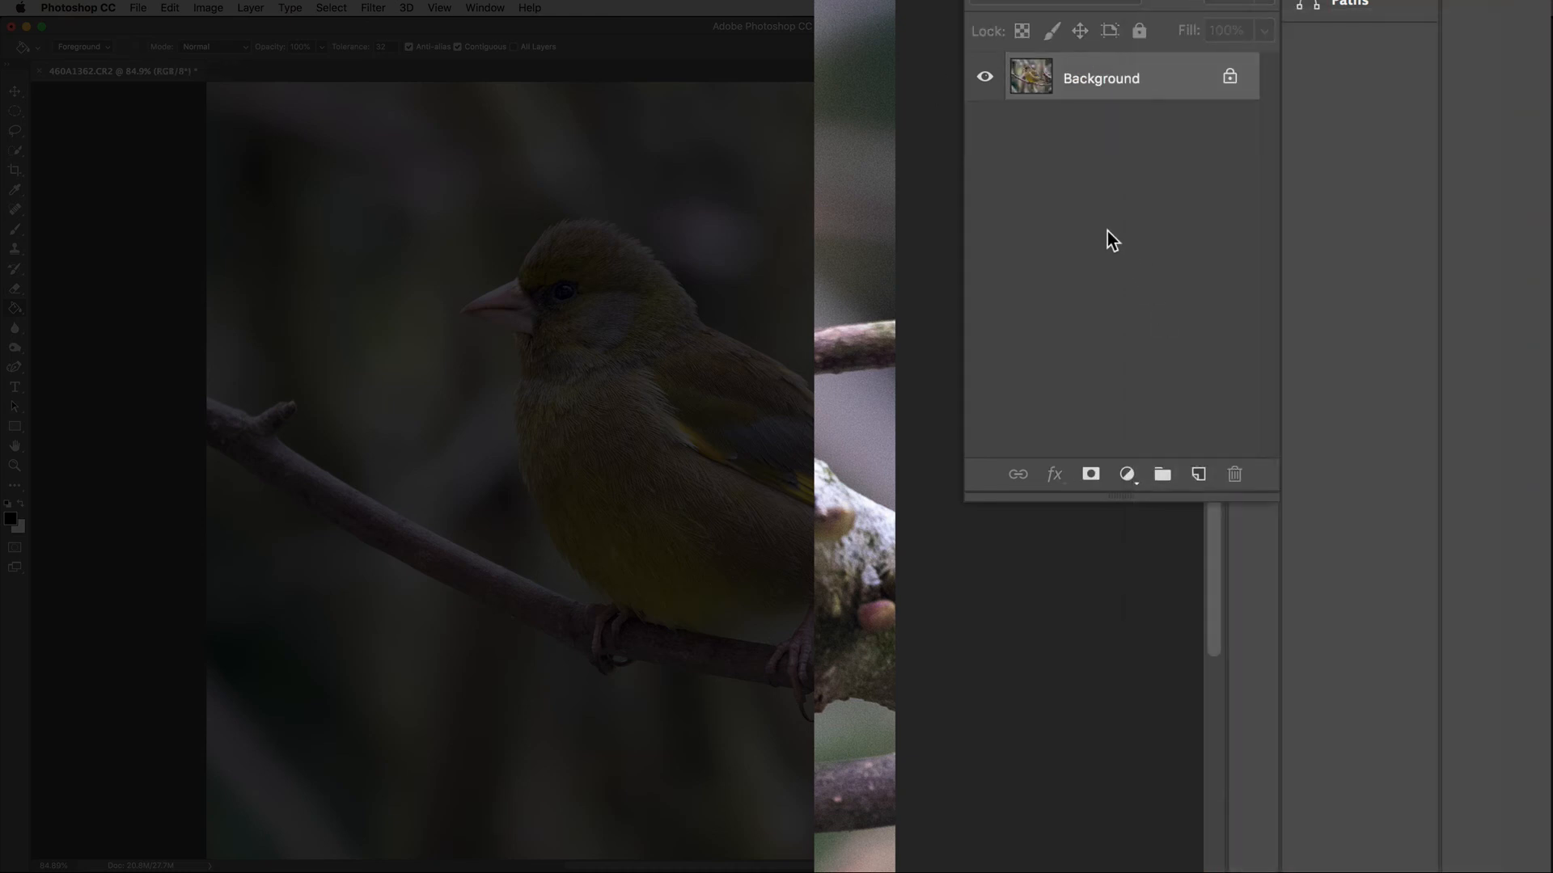